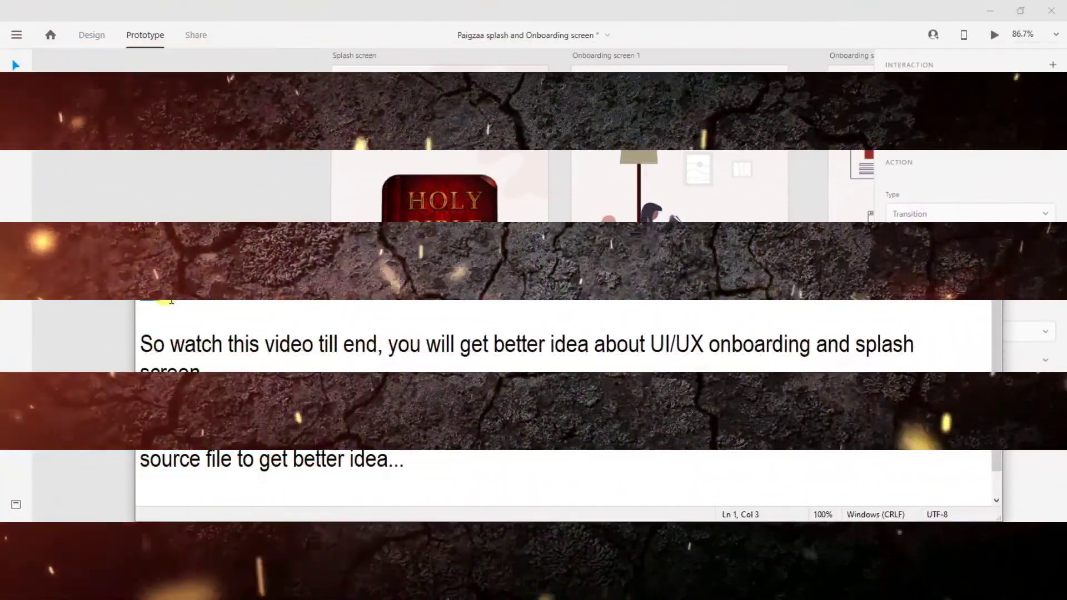
Highlight the greeting, watch-till-the-end, subscribe and closing thanks lines in the notes.
{"action": "left_click_drag", "start_coordinate": [171, 300], "coordinate": [428, 307]}
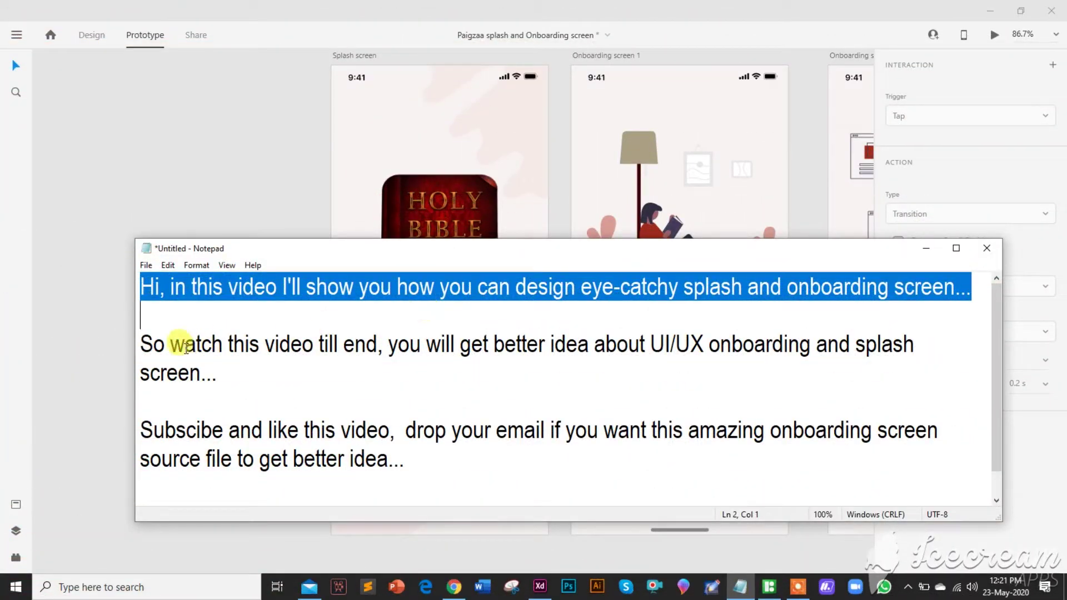
{"action": "left_click_drag", "start_coordinate": [140, 338], "coordinate": [219, 374]}
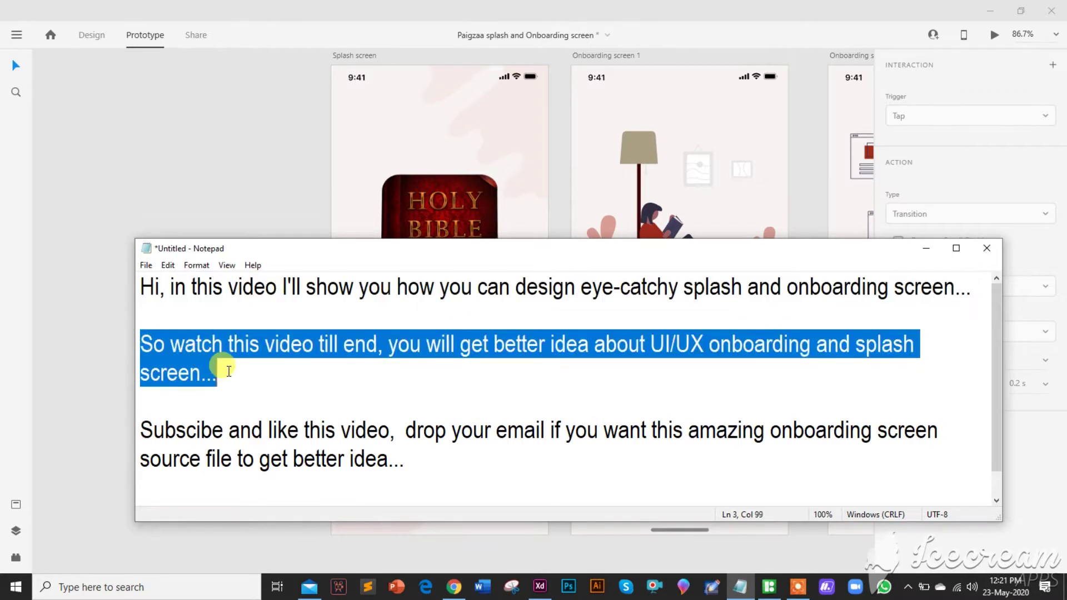
{"action": "left_click_drag", "start_coordinate": [153, 430], "coordinate": [422, 445]}
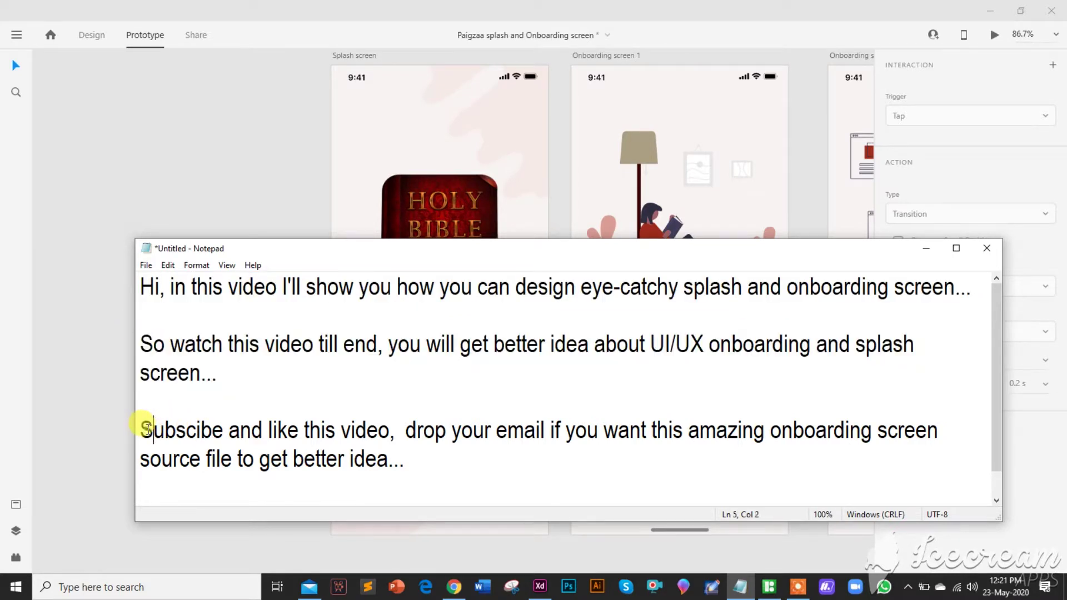
{"action": "scroll", "coordinate": [423, 445], "scroll_direction": "down", "scroll_amount": 1}
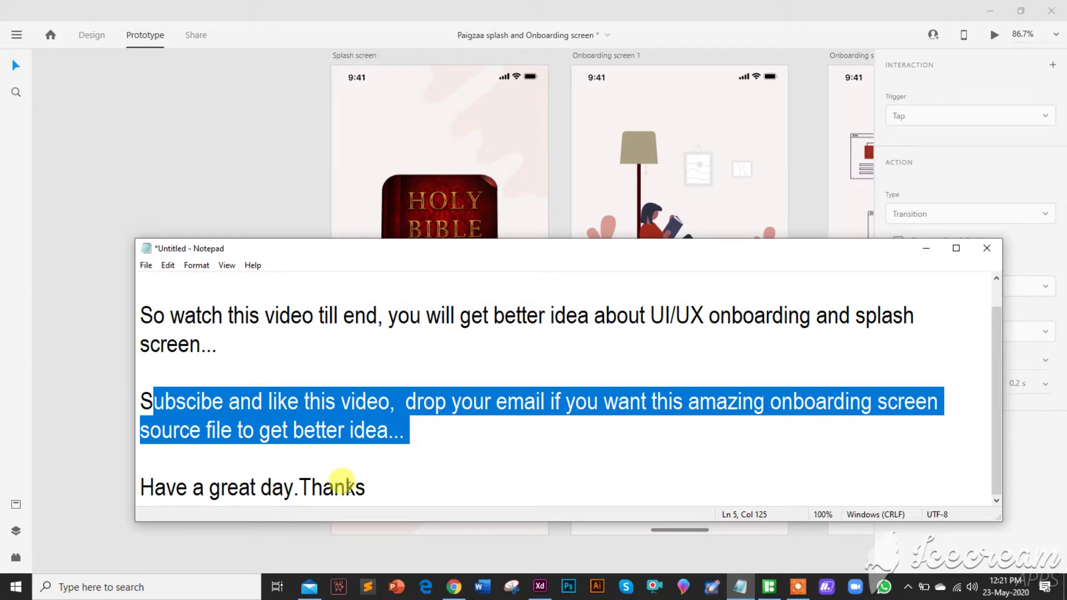
{"action": "left_click_drag", "start_coordinate": [373, 482], "coordinate": [142, 492]}
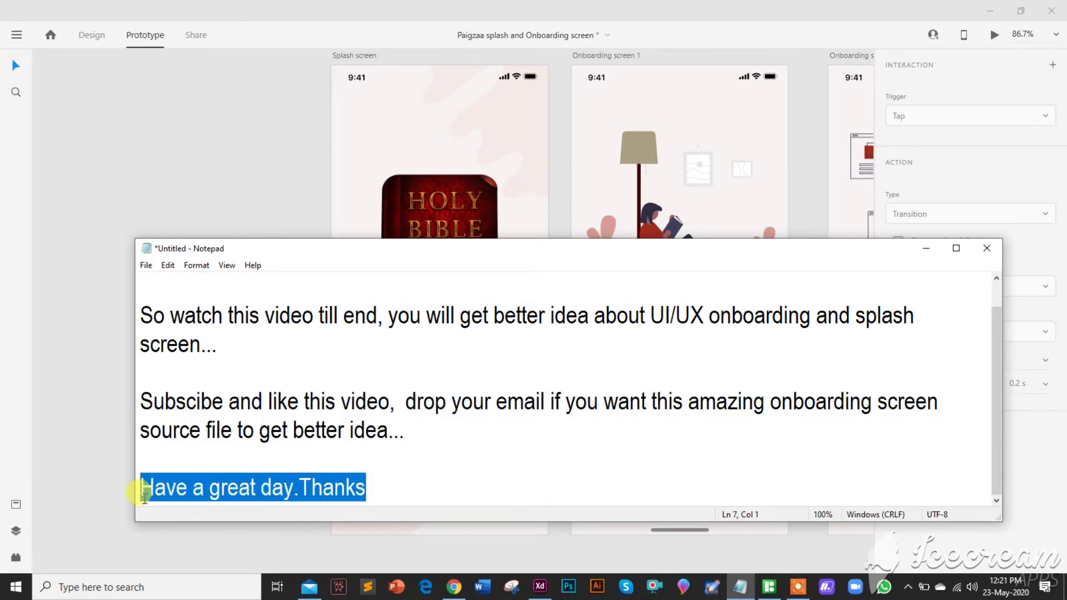
{"action": "left_click", "coordinate": [403, 470]}
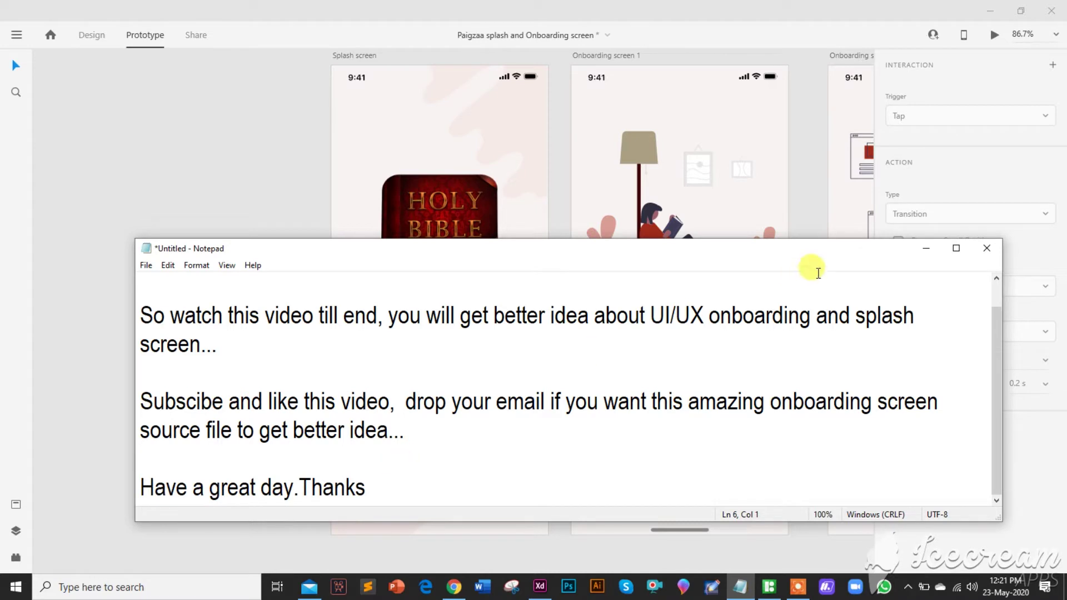
Reveal the Splash screen artboard's Auto-Animate wire, then return to design mode.
{"action": "left_click", "coordinate": [927, 248]}
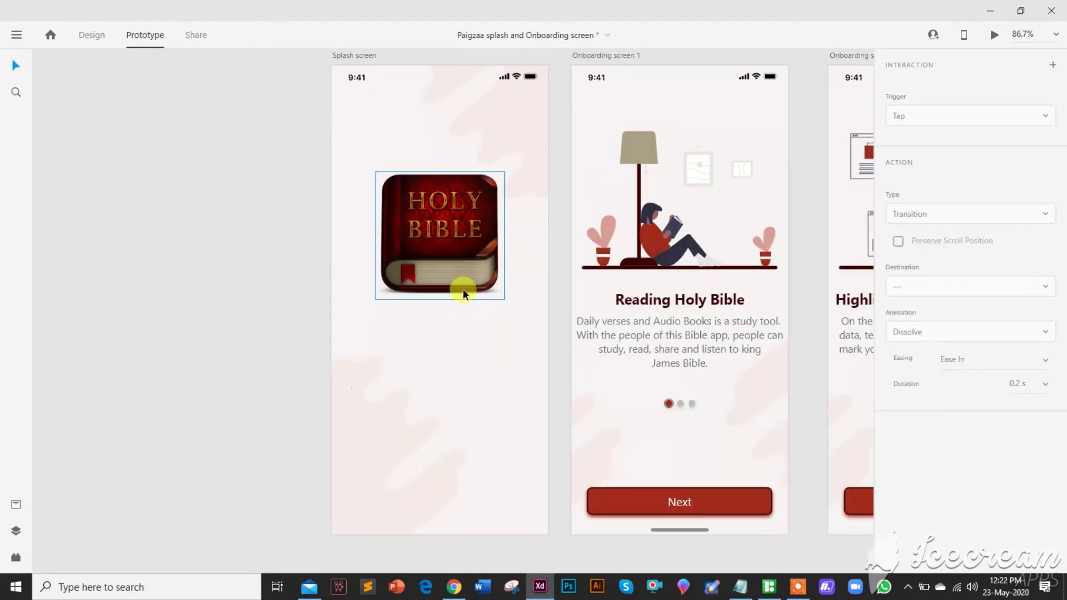
{"action": "left_click", "coordinate": [333, 125]}
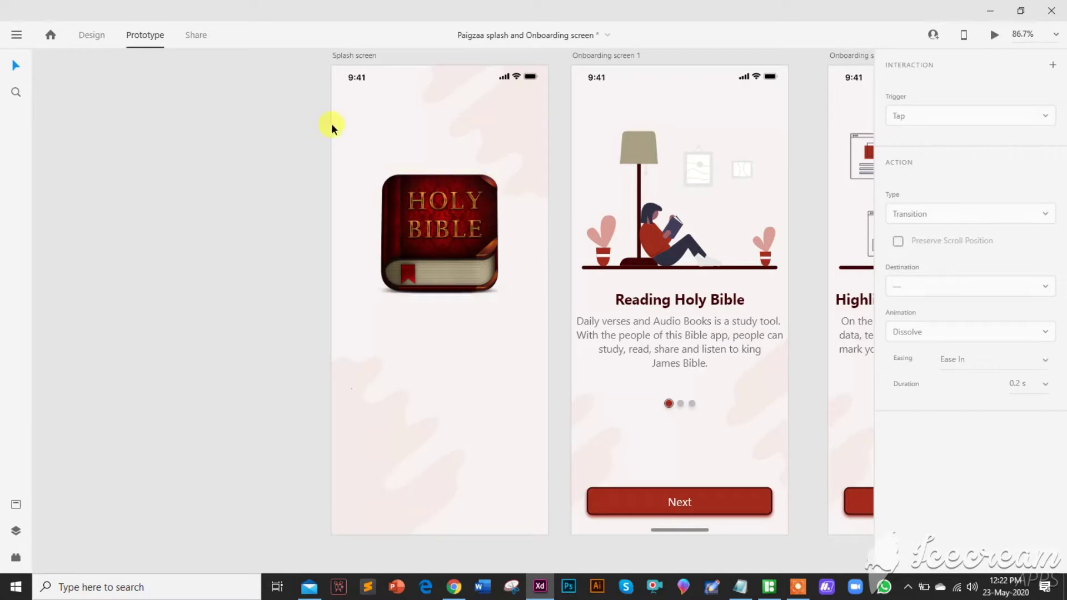
{"action": "left_click", "coordinate": [357, 55]}
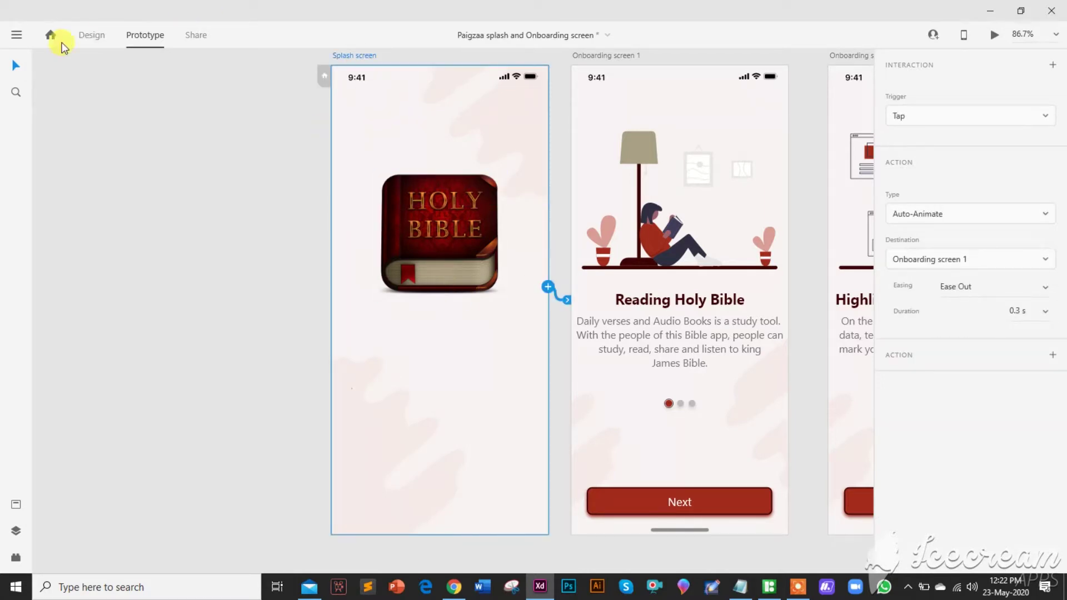
{"action": "left_click", "coordinate": [90, 41]}
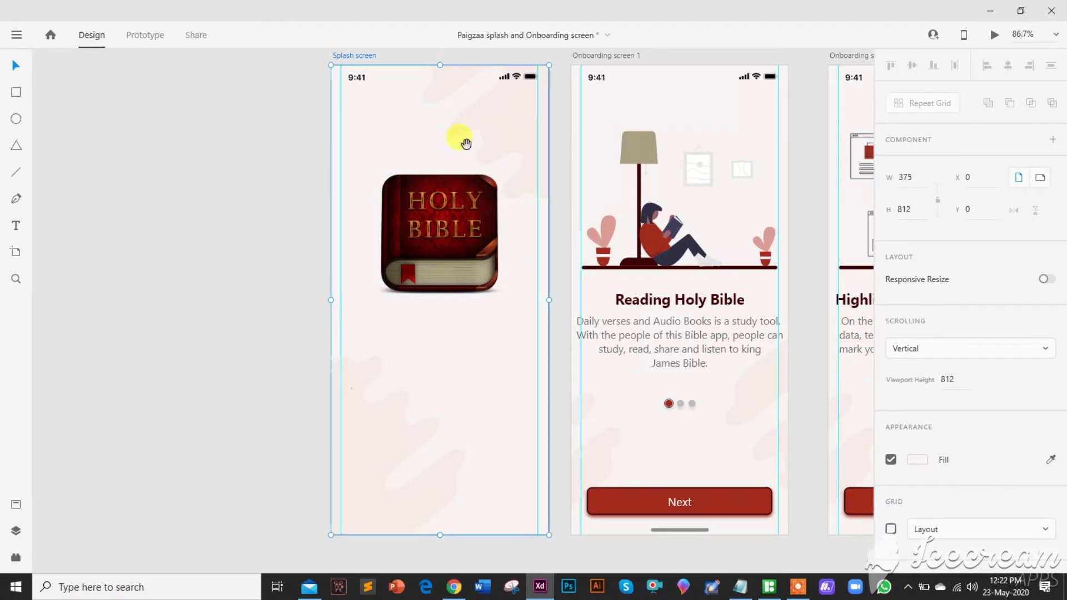
{"action": "left_click_drag", "start_coordinate": [425, 144], "coordinate": [205, 150]}
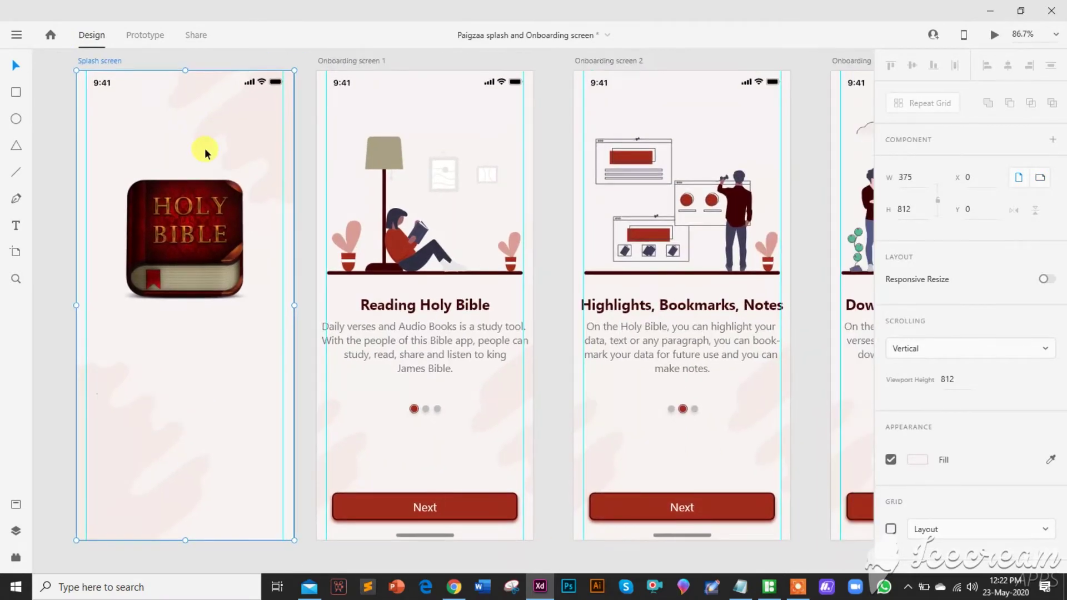
{"action": "left_click", "coordinate": [351, 59]}
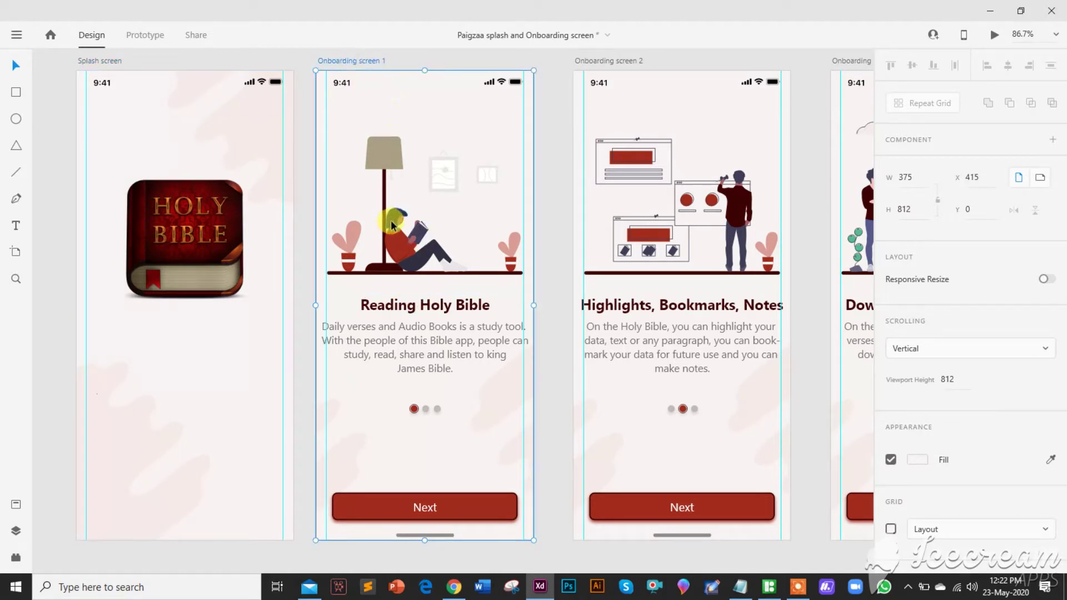
{"action": "left_click", "coordinate": [399, 243]}
{"action": "double_click", "coordinate": [374, 158]}
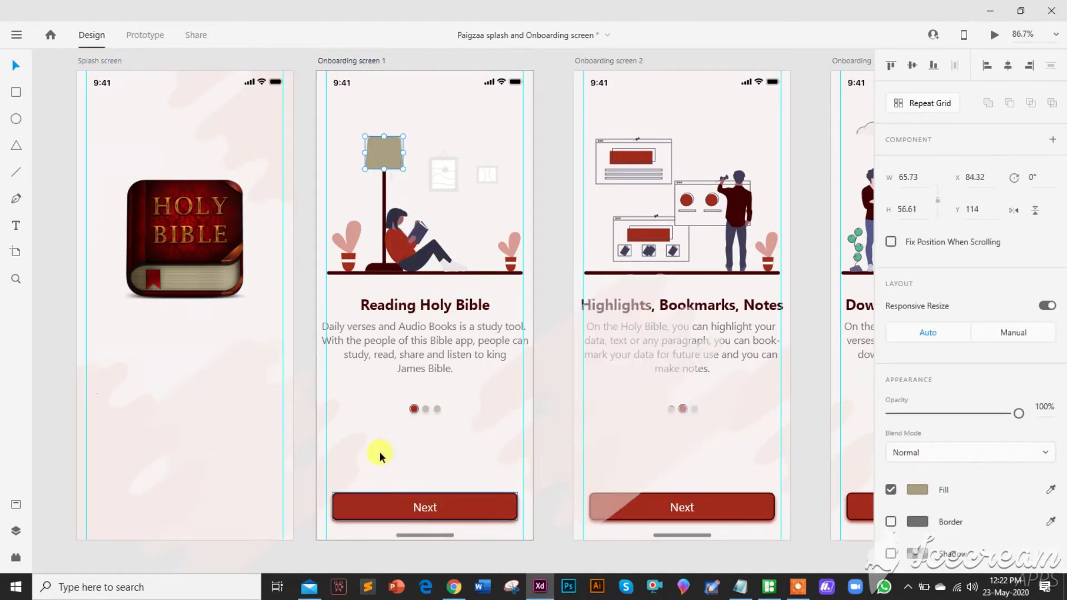
{"action": "left_click", "coordinate": [620, 61]}
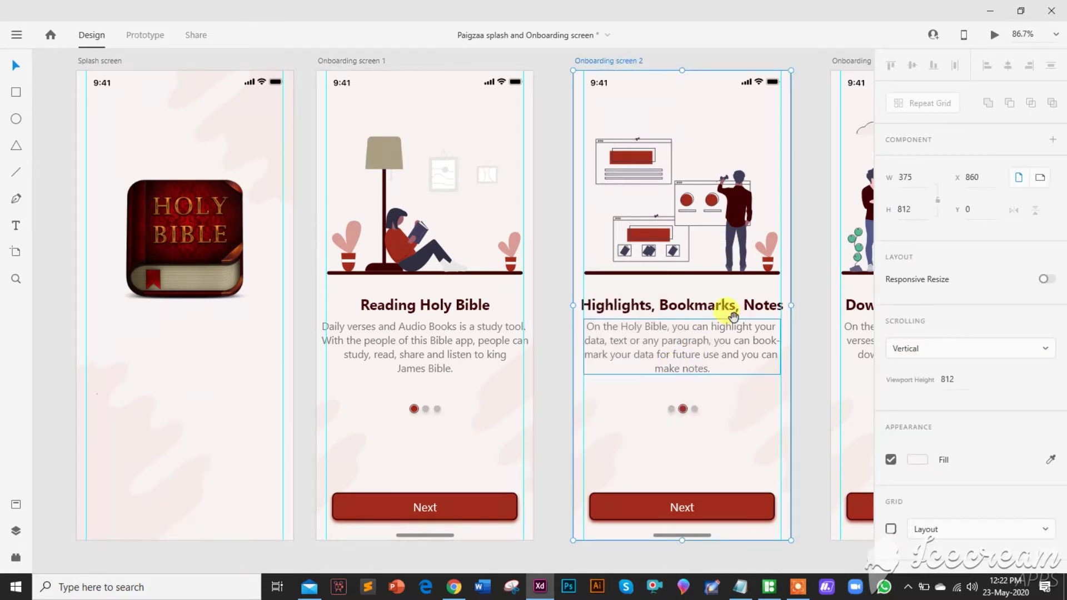
{"action": "left_click_drag", "start_coordinate": [733, 315], "coordinate": [286, 303]}
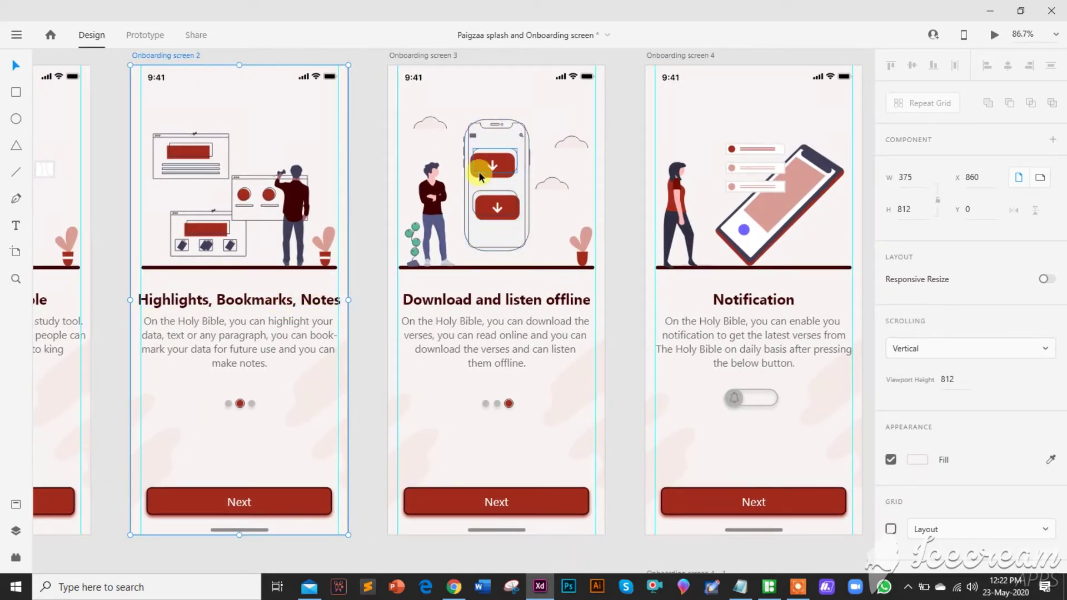
{"action": "left_click", "coordinate": [409, 54]}
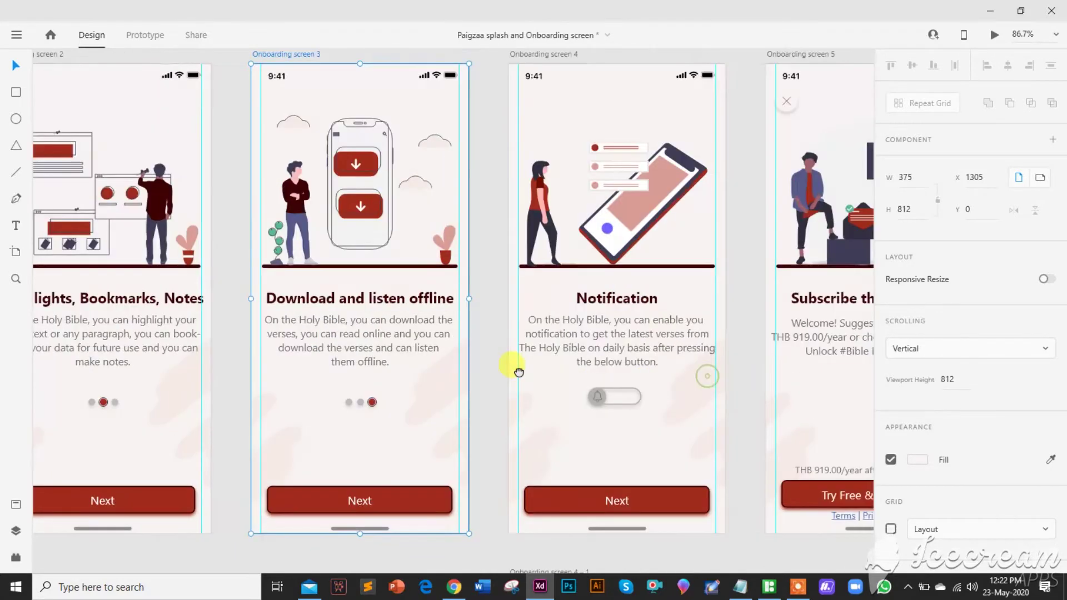
{"action": "left_click_drag", "start_coordinate": [706, 377], "coordinate": [428, 374]}
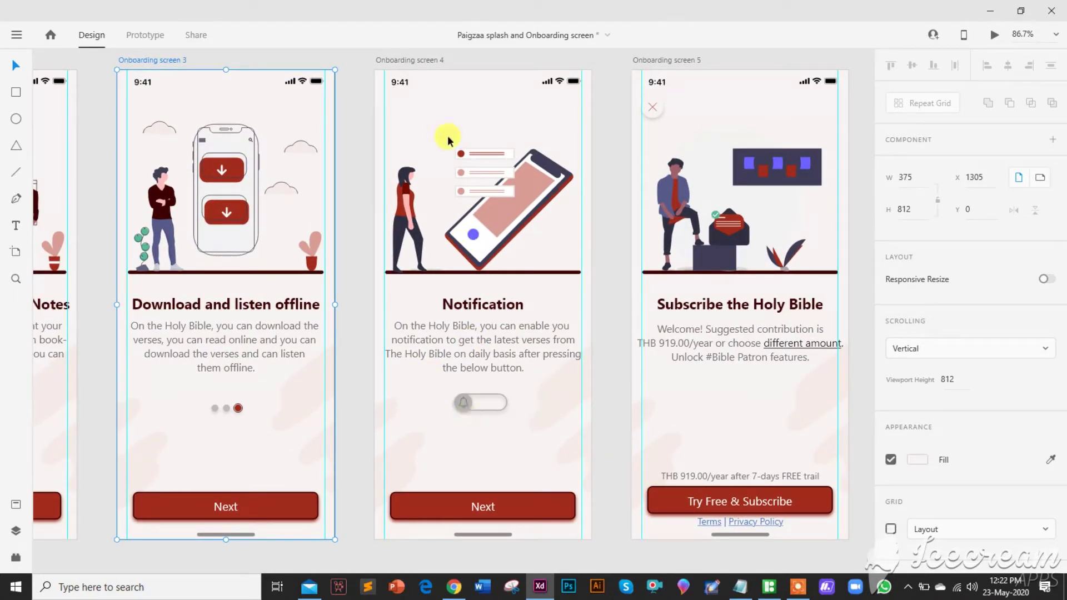
{"action": "left_click", "coordinate": [436, 61]}
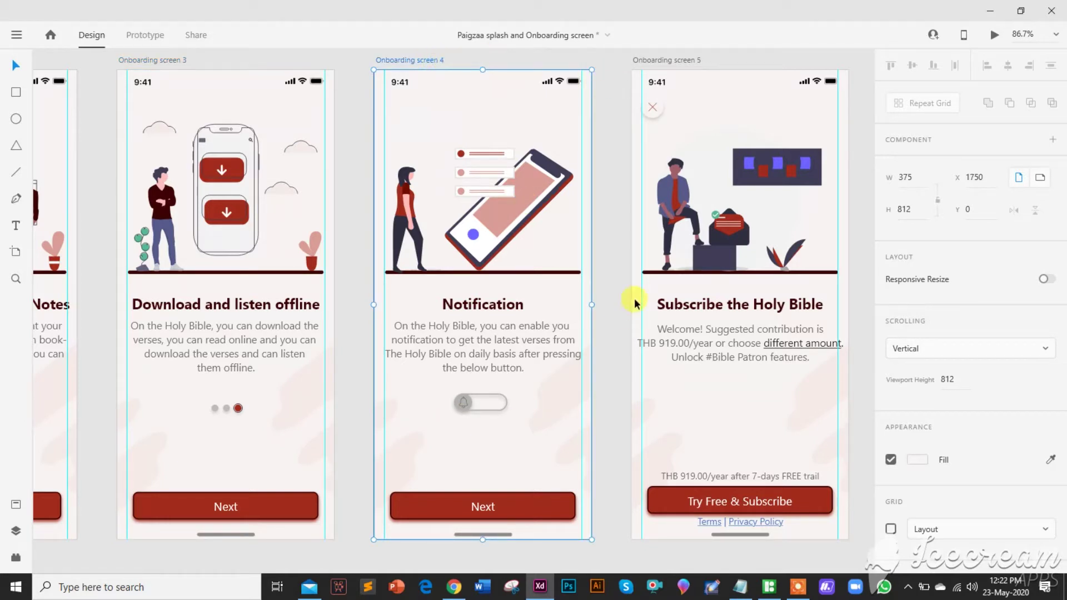
{"action": "left_click", "coordinate": [659, 60]}
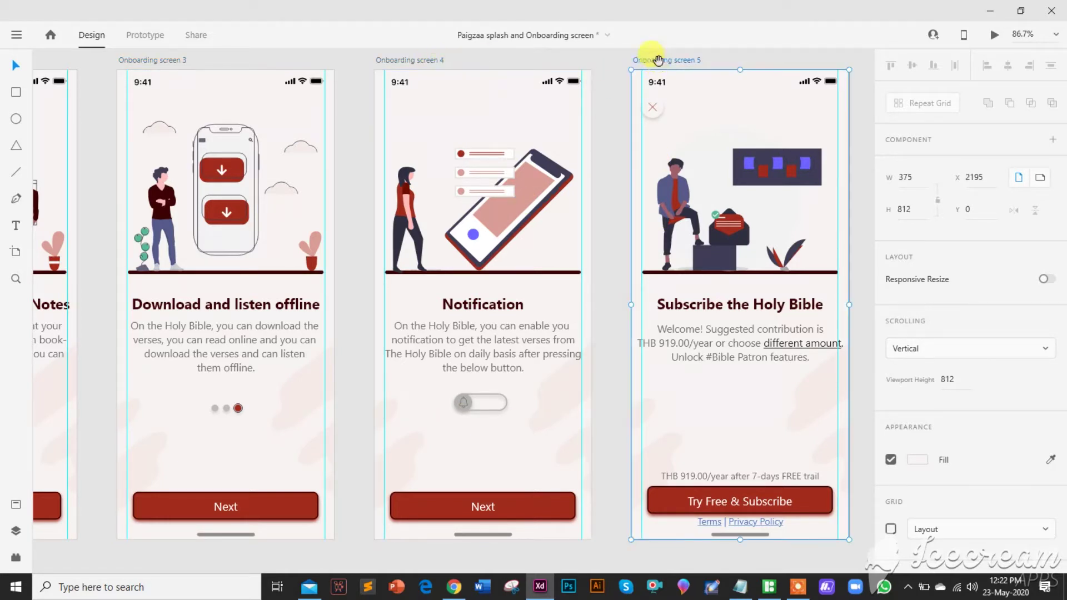
{"action": "left_click_drag", "start_coordinate": [659, 60], "coordinate": [402, 79]}
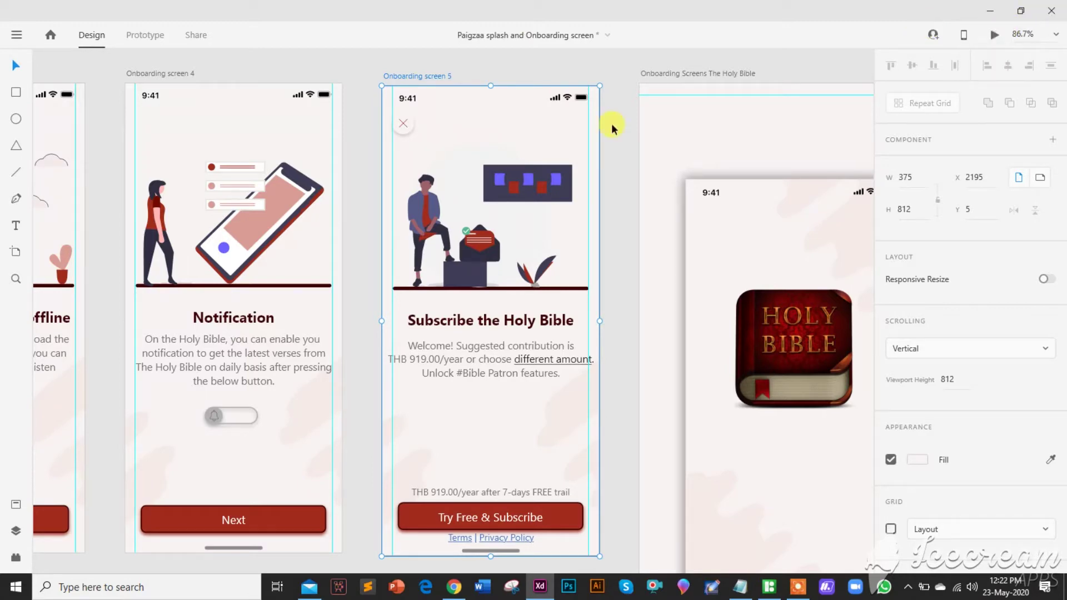
{"action": "left_click_drag", "start_coordinate": [531, 236], "coordinate": [939, 264]}
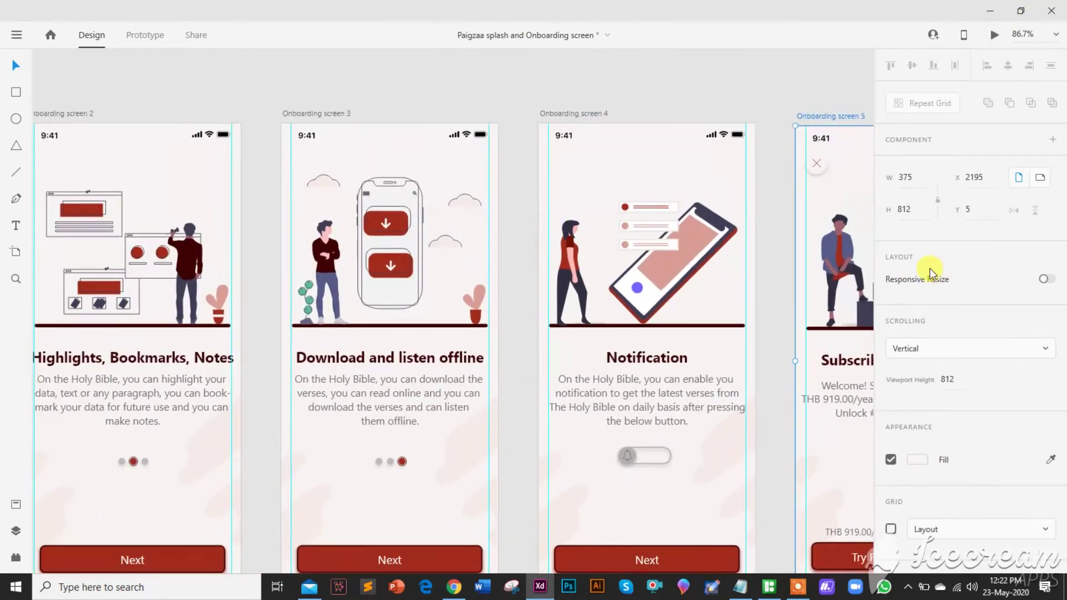
{"action": "left_click_drag", "start_coordinate": [345, 286], "coordinate": [766, 277]}
{"action": "left_click_drag", "start_coordinate": [395, 259], "coordinate": [715, 231]}
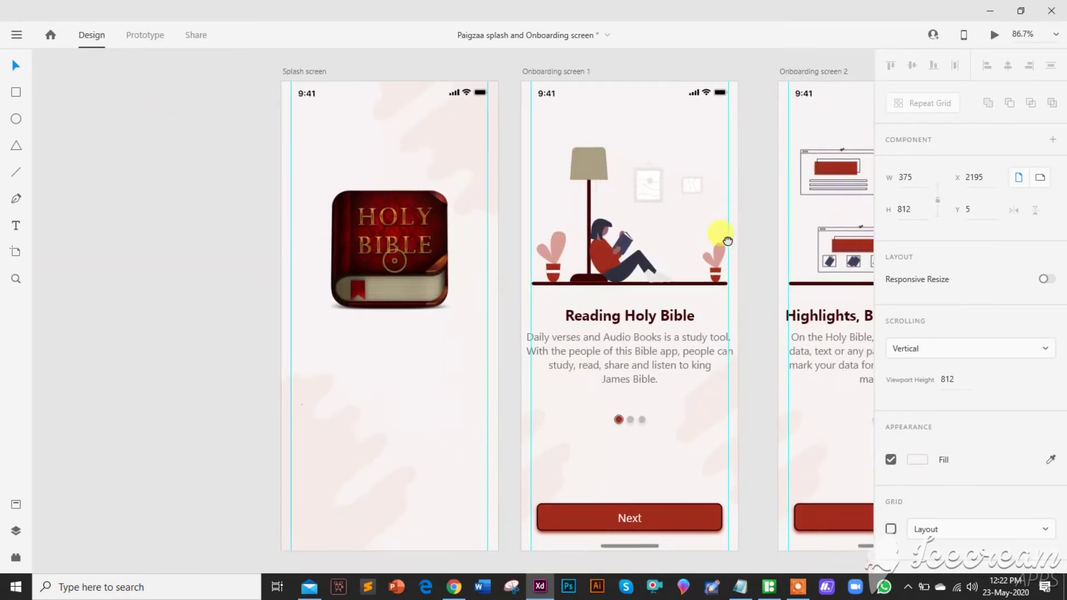
{"action": "left_click", "coordinate": [311, 70]}
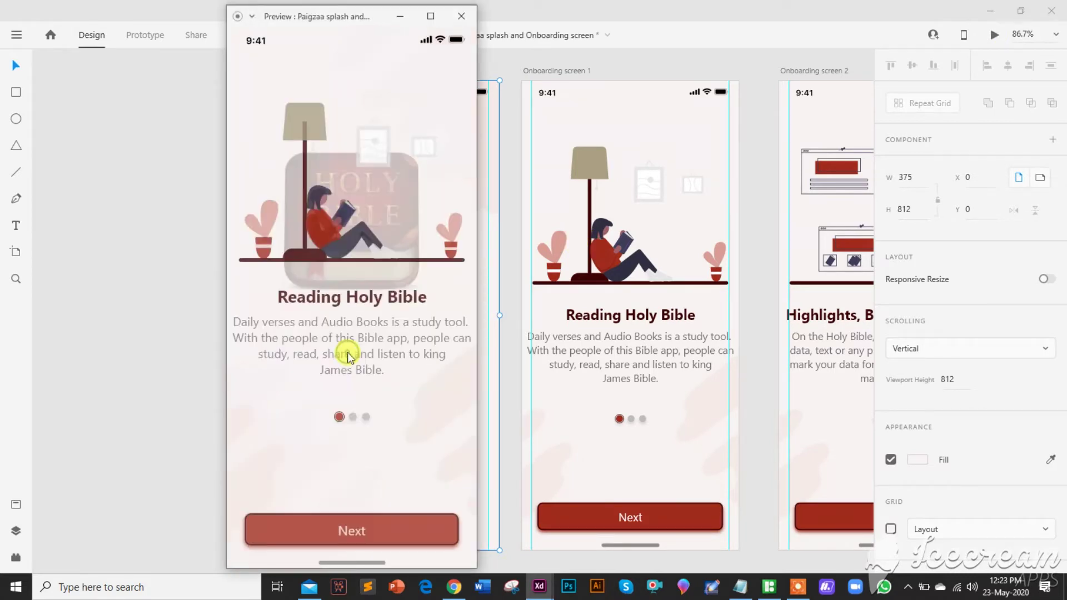
Advance the preview through the onboarding screens to the Notification screen.
{"action": "left_click", "coordinate": [353, 536]}
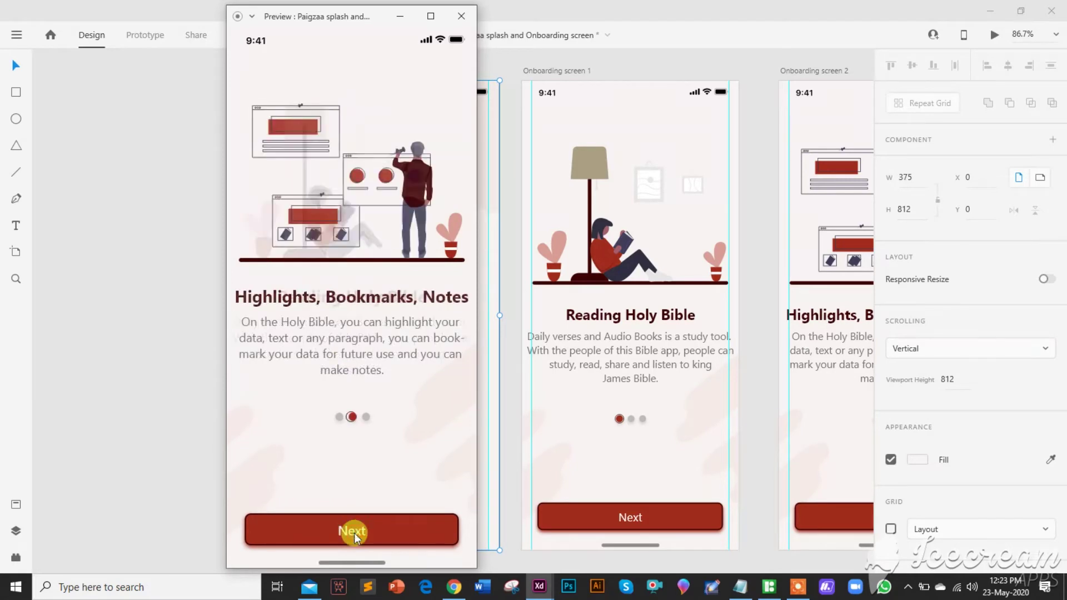
{"action": "left_click", "coordinate": [354, 536]}
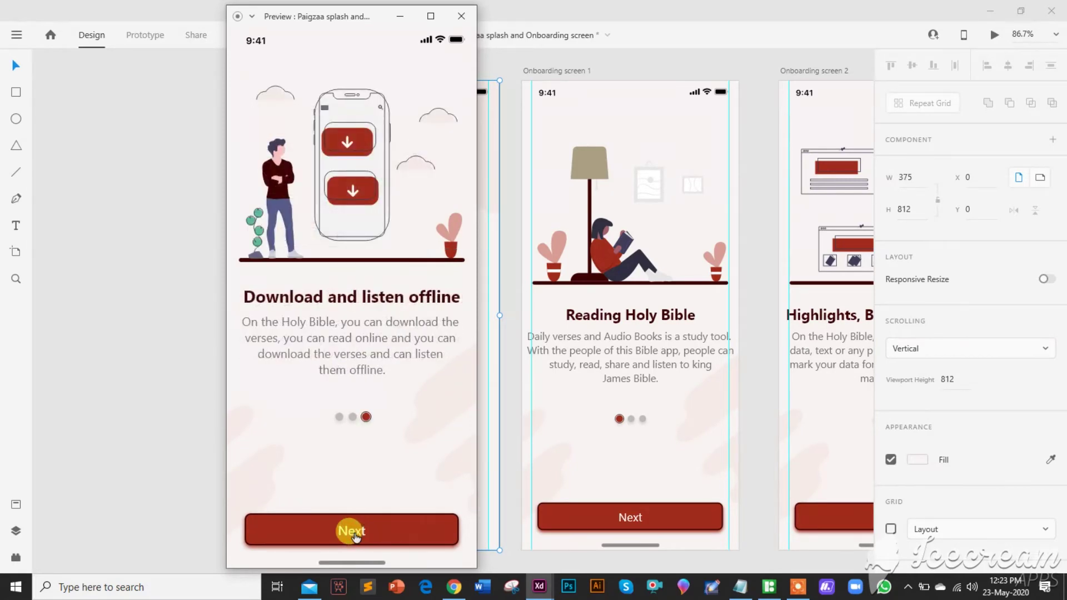
{"action": "left_click", "coordinate": [354, 536]}
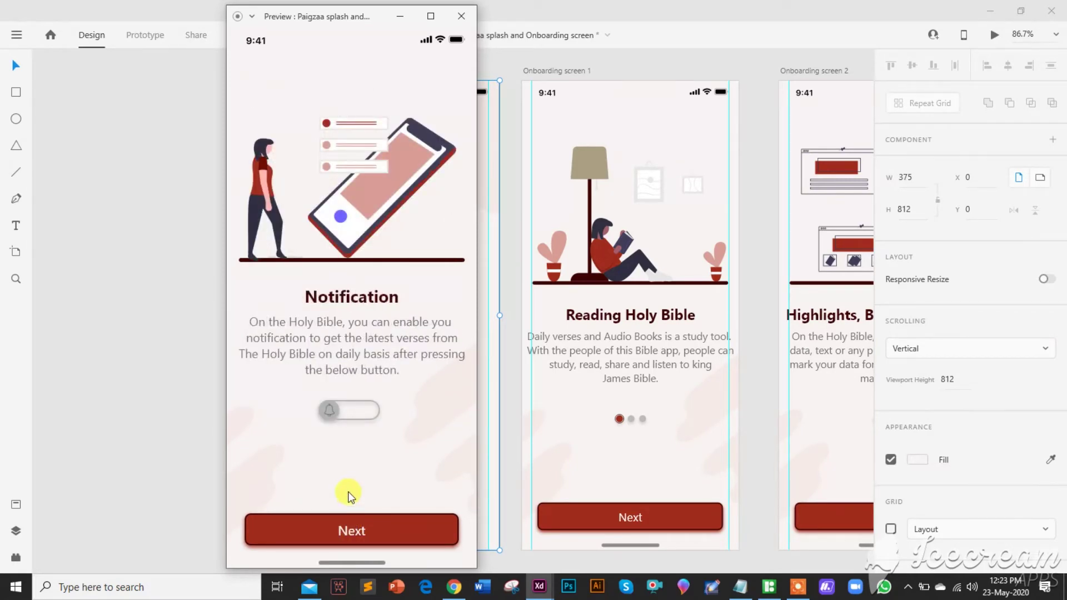
Toggle notifications on and off, reach the Subscribe screen, and close the preview.
{"action": "left_click", "coordinate": [333, 417]}
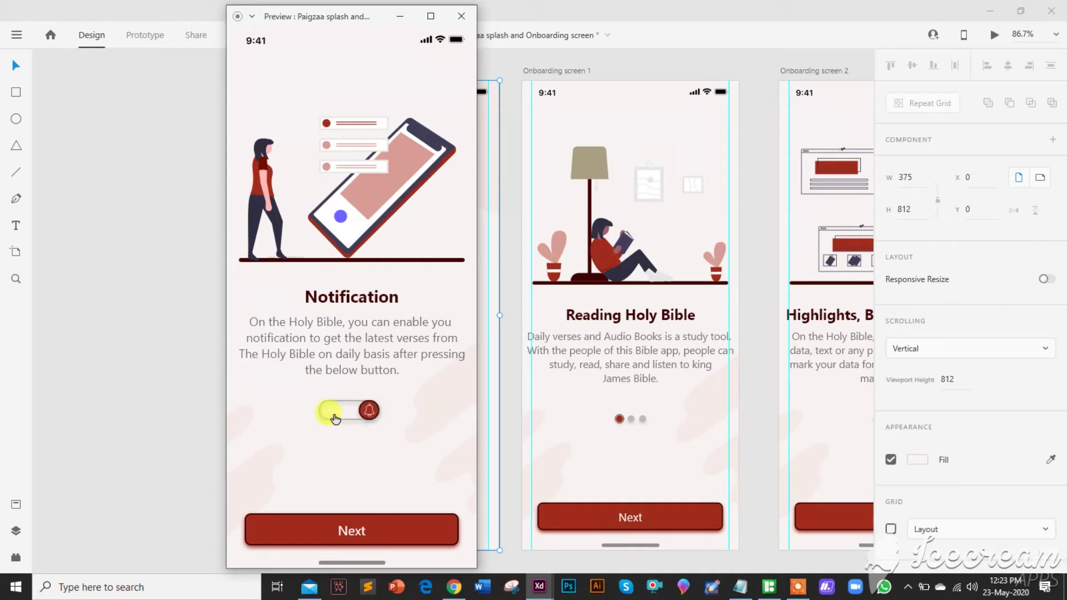
{"action": "left_click", "coordinate": [364, 413]}
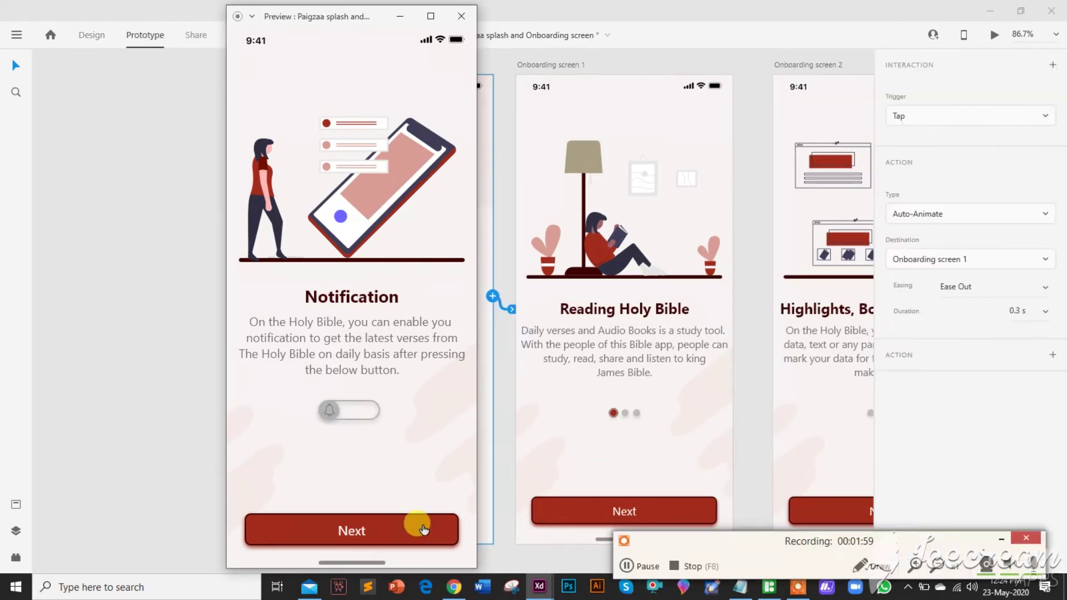
{"action": "left_click", "coordinate": [417, 524]}
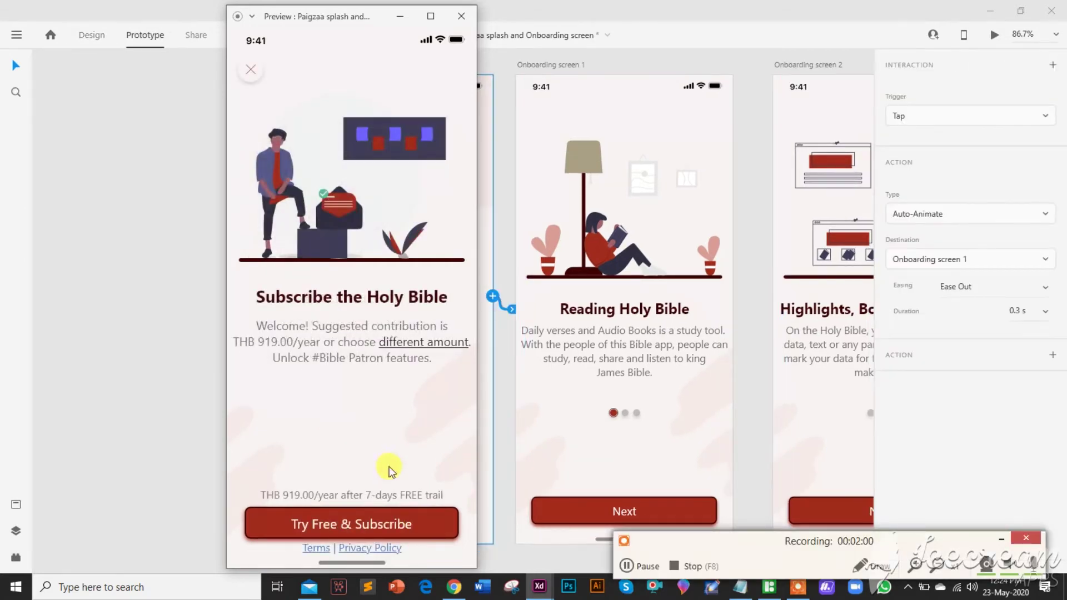
{"action": "left_click", "coordinate": [461, 15]}
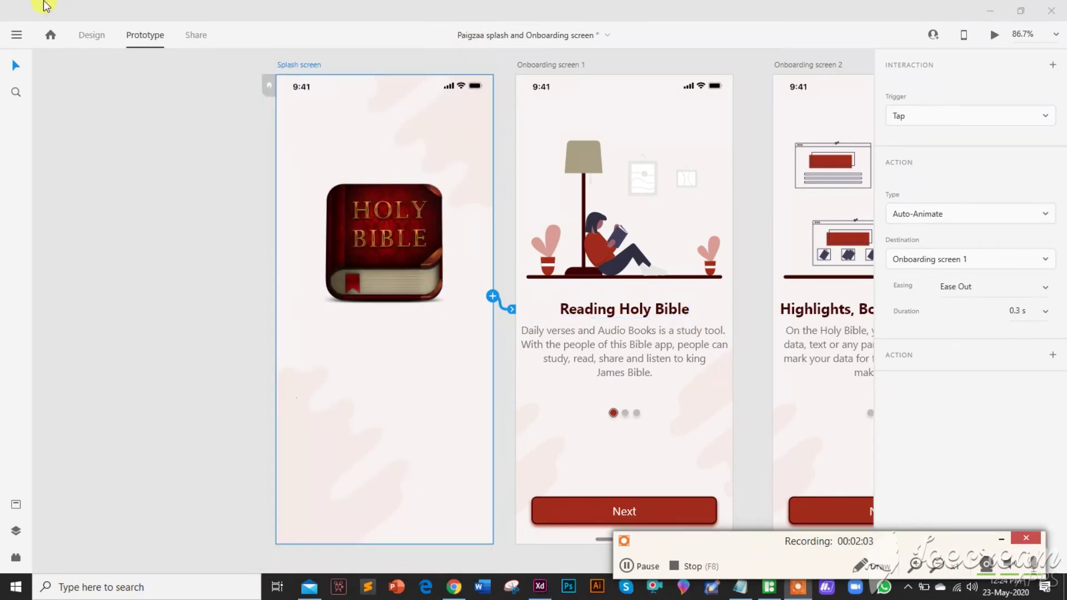
Return to design mode and pan across the portfolio artboards to the thanks-for-watching card.
{"action": "left_click", "coordinate": [89, 36]}
{"action": "scroll", "coordinate": [543, 338], "scroll_direction": "right", "scroll_amount": 6}
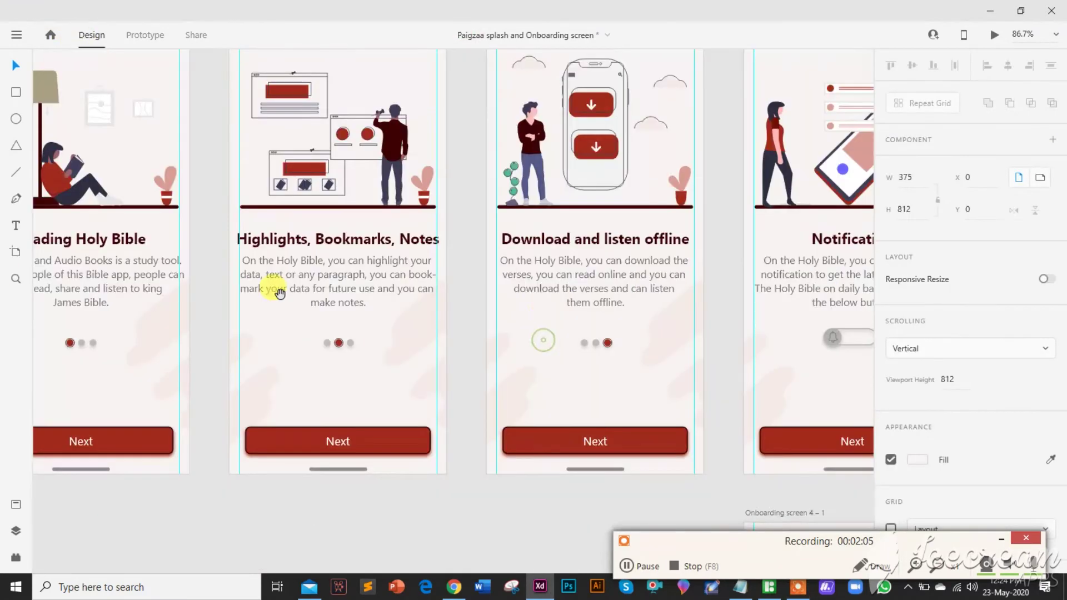
{"action": "scroll", "coordinate": [345, 353], "scroll_direction": "right", "scroll_amount": 4}
{"action": "scroll", "coordinate": [612, 309], "scroll_direction": "right", "scroll_amount": 5}
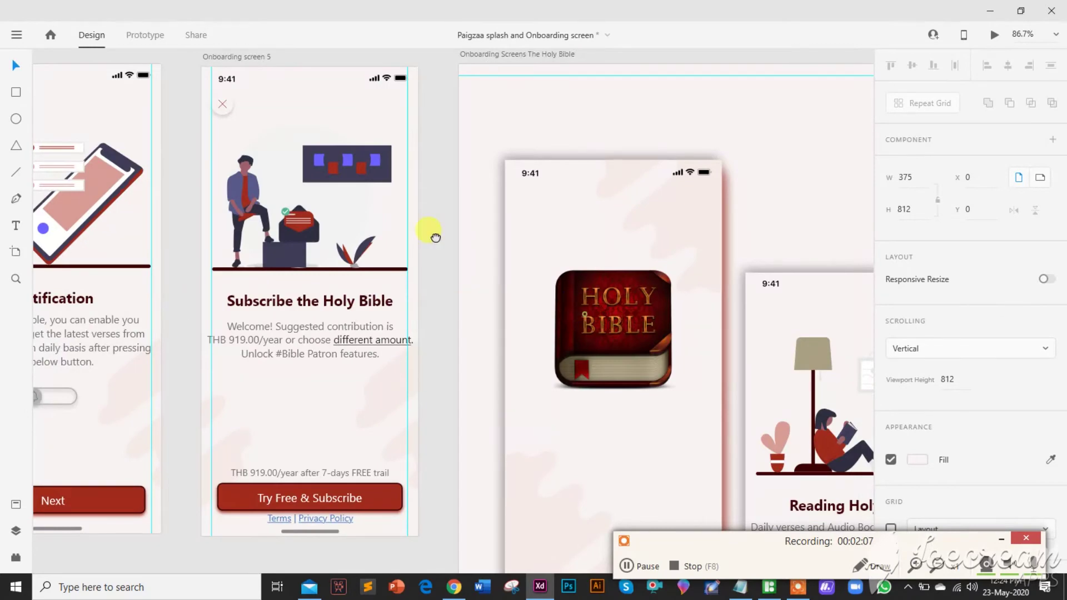
{"action": "scroll", "coordinate": [460, 240], "scroll_direction": "right", "scroll_amount": 4}
{"action": "scroll", "coordinate": [459, 241], "scroll_direction": "down", "scroll_amount": 2}
{"action": "scroll", "coordinate": [504, 256], "scroll_direction": "down", "scroll_amount": 1}
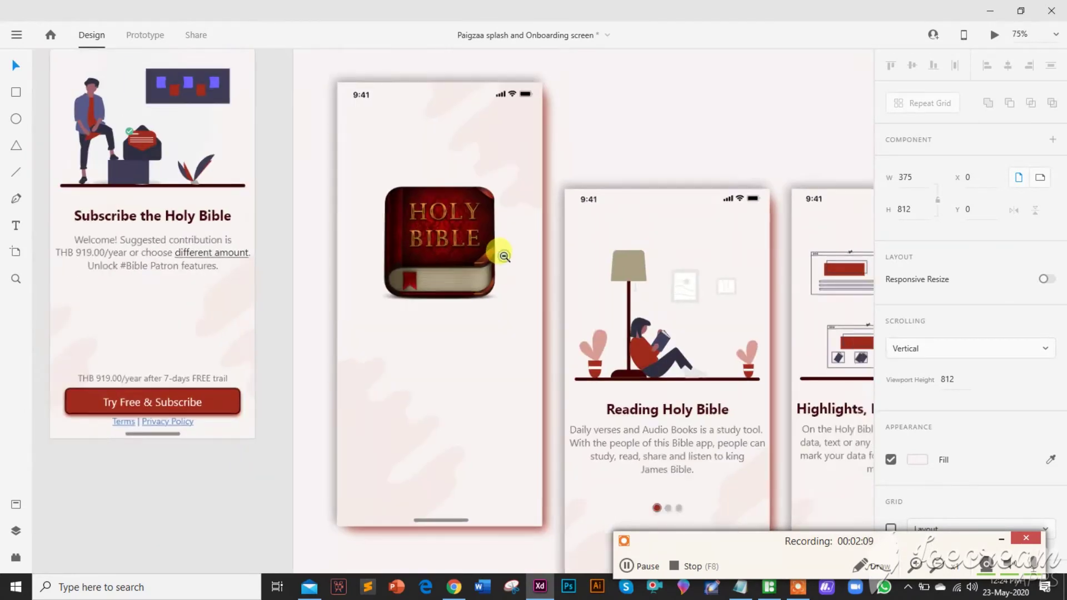
{"action": "scroll", "coordinate": [504, 256], "scroll_direction": "down", "scroll_amount": 1}
{"action": "scroll", "coordinate": [501, 245], "scroll_direction": "down", "scroll_amount": 3}
{"action": "left_click_drag", "start_coordinate": [593, 284], "coordinate": [336, 278]}
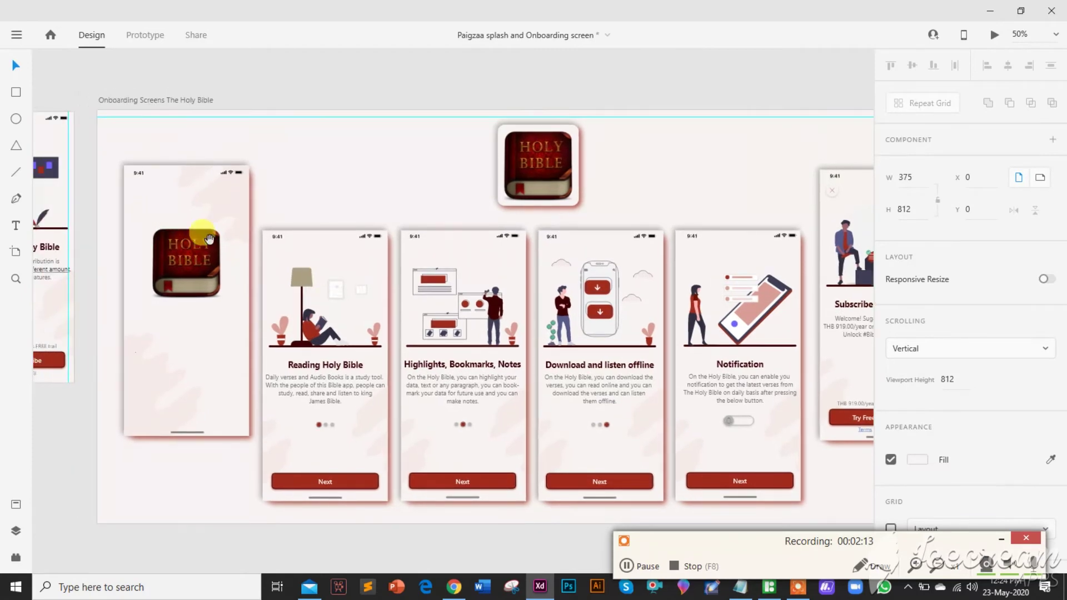
{"action": "left_click_drag", "start_coordinate": [635, 415], "coordinate": [519, 400]}
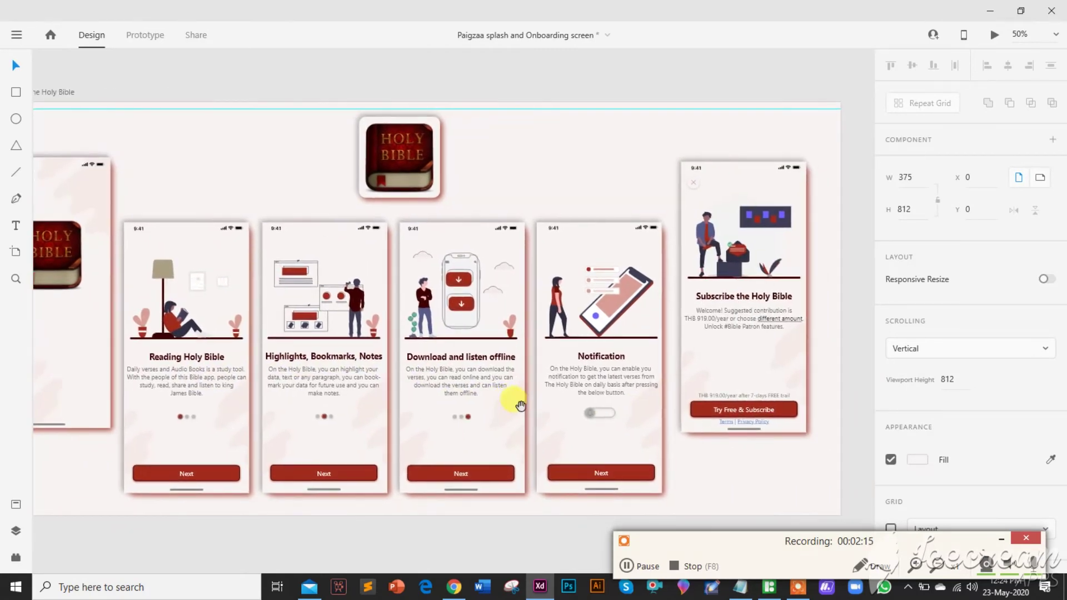
{"action": "scroll", "coordinate": [453, 375], "scroll_direction": "down", "scroll_amount": 1}
{"action": "scroll", "coordinate": [453, 375], "scroll_direction": "down", "scroll_amount": 1}
{"action": "scroll", "coordinate": [500, 358], "scroll_direction": "down", "scroll_amount": 3}
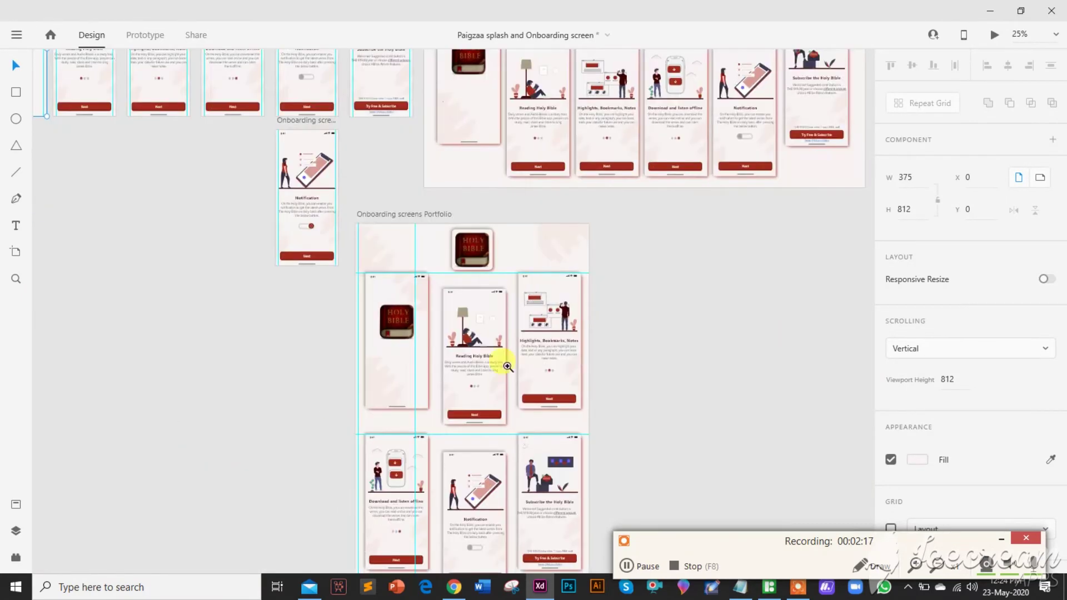
{"action": "scroll", "coordinate": [493, 382], "scroll_direction": "up", "scroll_amount": 1}
{"action": "scroll", "coordinate": [489, 375], "scroll_direction": "up", "scroll_amount": 2}
{"action": "scroll", "coordinate": [495, 397], "scroll_direction": "up", "scroll_amount": 2}
{"action": "scroll", "coordinate": [494, 397], "scroll_direction": "up", "scroll_amount": 1}
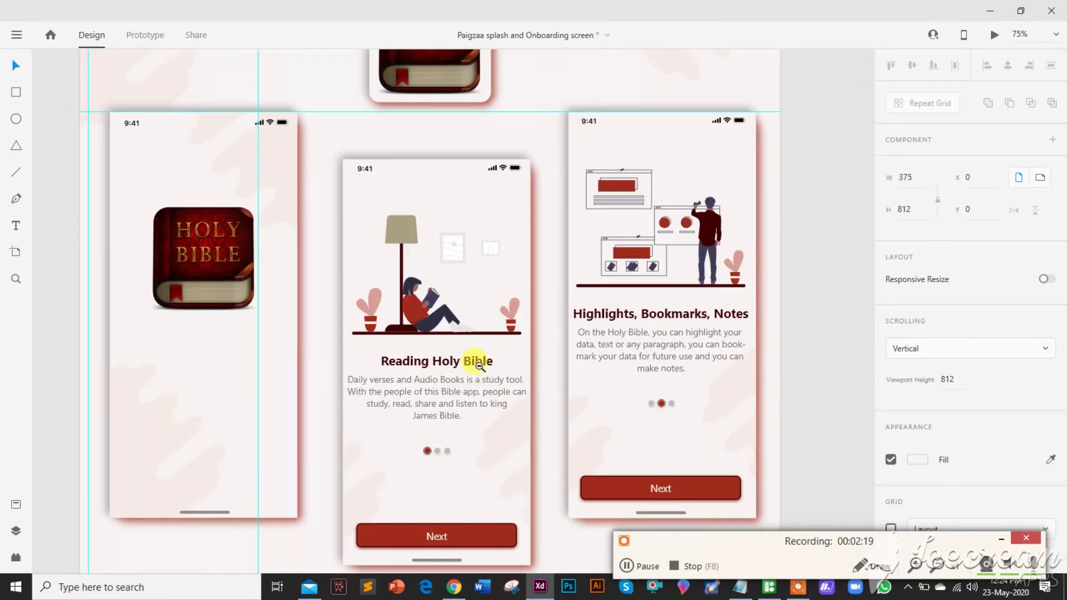
{"action": "scroll", "coordinate": [477, 362], "scroll_direction": "down", "scroll_amount": 1}
{"action": "scroll", "coordinate": [476, 363], "scroll_direction": "down", "scroll_amount": 1}
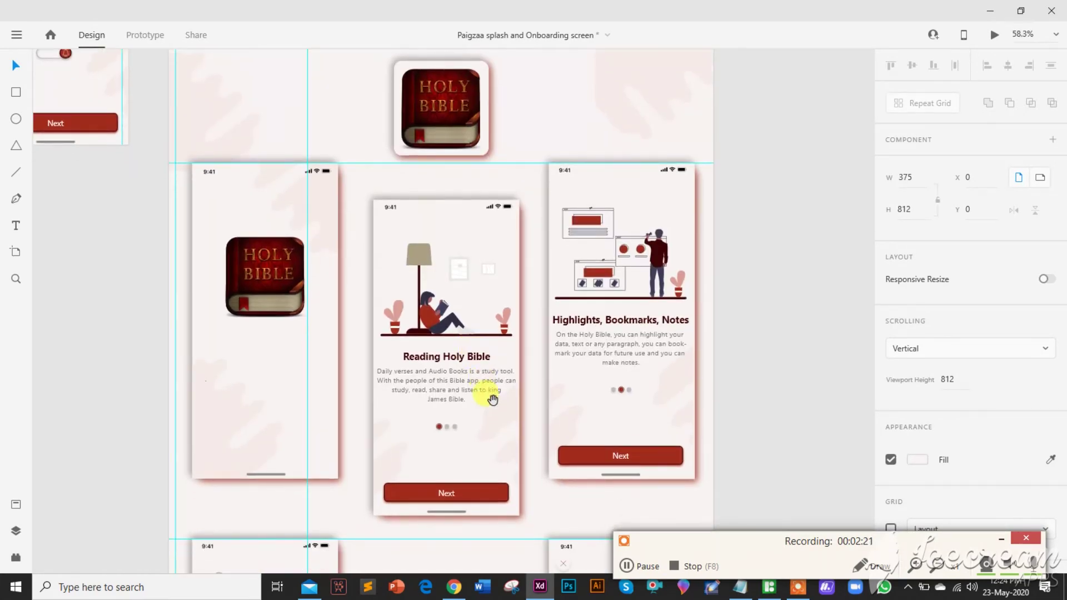
{"action": "scroll", "coordinate": [493, 398], "scroll_direction": "down", "scroll_amount": 1}
{"action": "scroll", "coordinate": [500, 350], "scroll_direction": "down", "scroll_amount": 1}
{"action": "scroll", "coordinate": [493, 279], "scroll_direction": "down", "scroll_amount": 3}
{"action": "scroll", "coordinate": [501, 409], "scroll_direction": "down", "scroll_amount": 2}
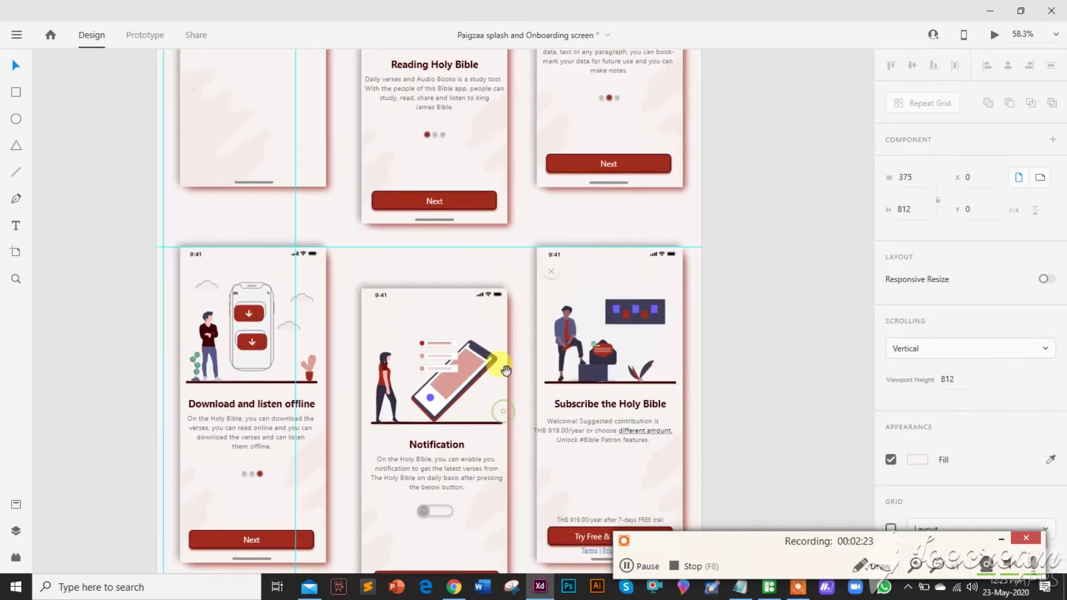
{"action": "scroll", "coordinate": [501, 358], "scroll_direction": "down", "scroll_amount": 2}
{"action": "scroll", "coordinate": [517, 432], "scroll_direction": "down", "scroll_amount": 2}
{"action": "scroll", "coordinate": [545, 417], "scroll_direction": "down", "scroll_amount": 3}
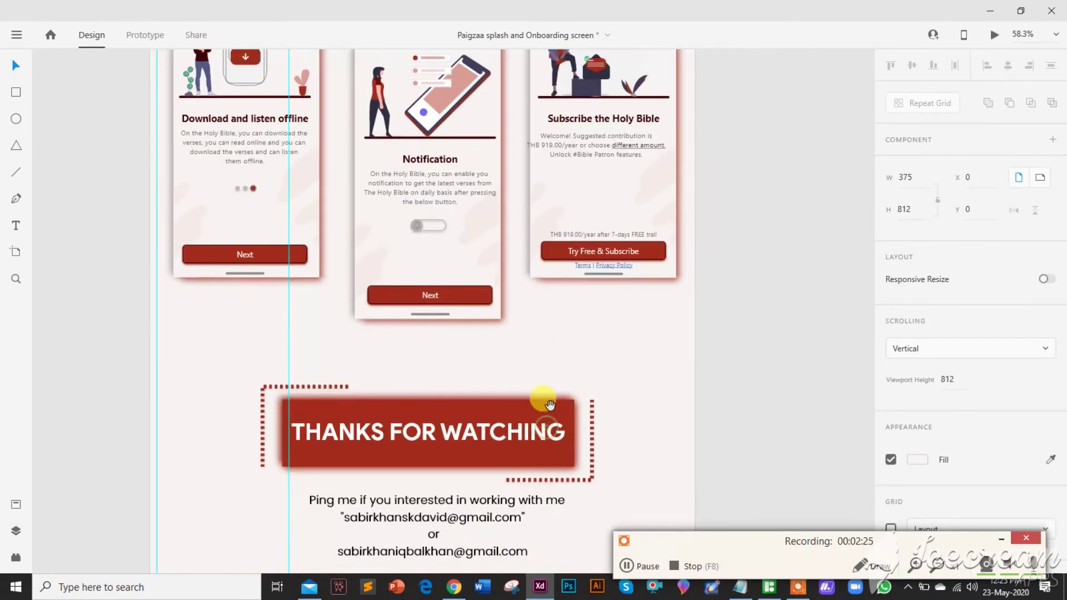
{"action": "scroll", "coordinate": [543, 375], "scroll_direction": "down", "scroll_amount": 1}
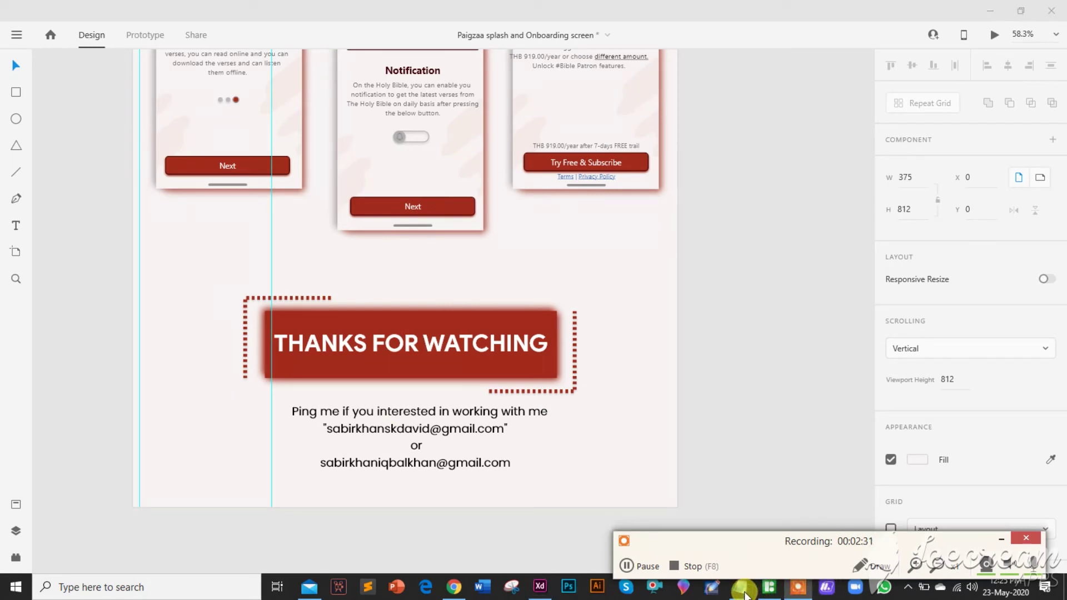
Add the line 'You can follow me on behance, I'll upload this project there.' after 'Thanks'.
{"action": "left_click", "coordinate": [1002, 539]}
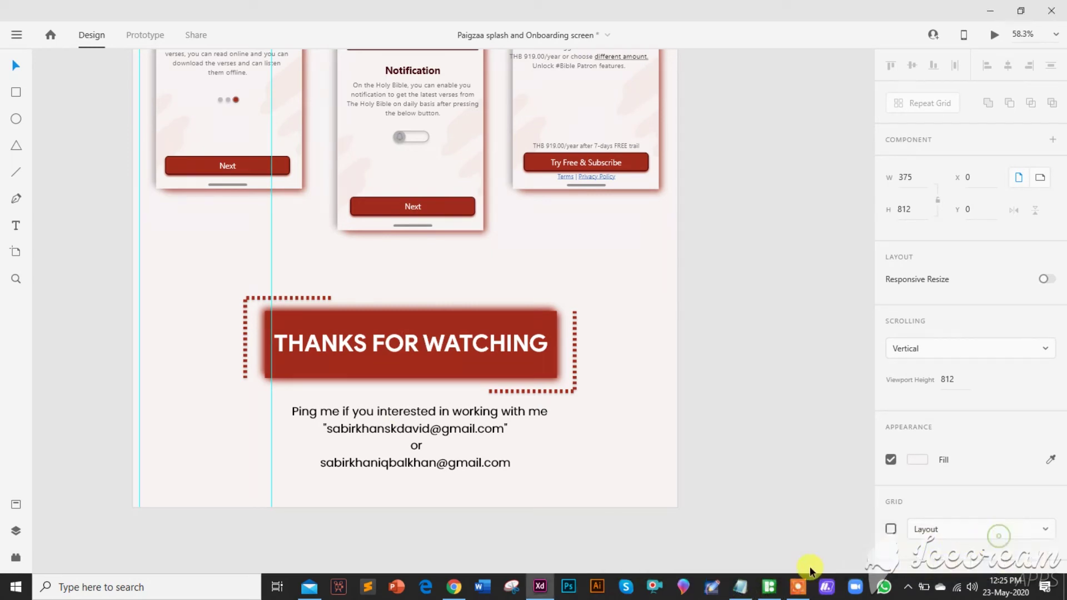
{"action": "left_click", "coordinate": [741, 587]}
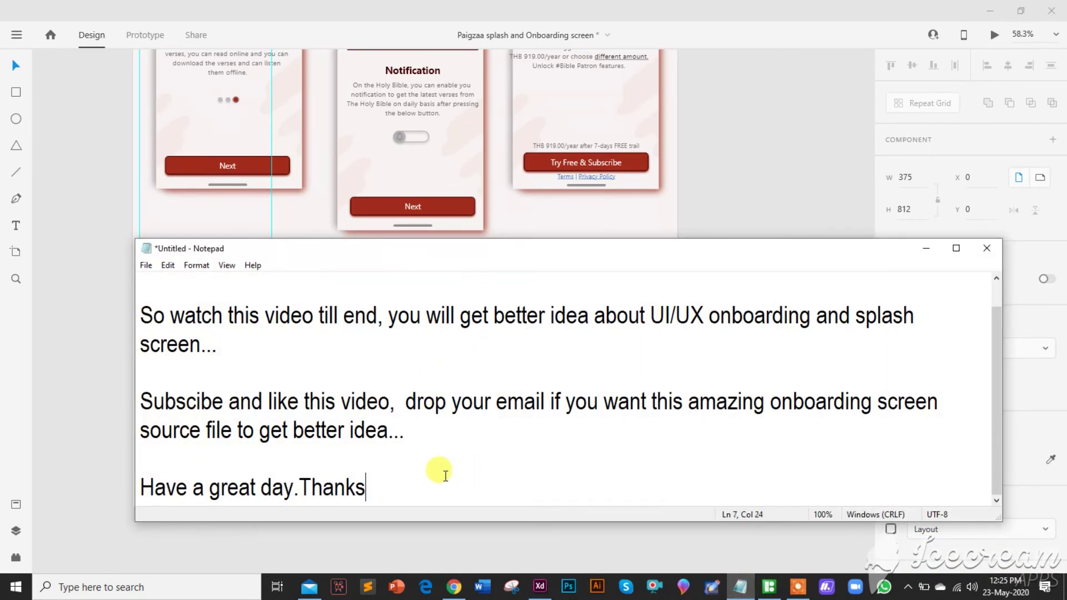
{"action": "key", "text": "Return"}
{"action": "key", "text": "Return"}
{"action": "type", "text": "You c"}
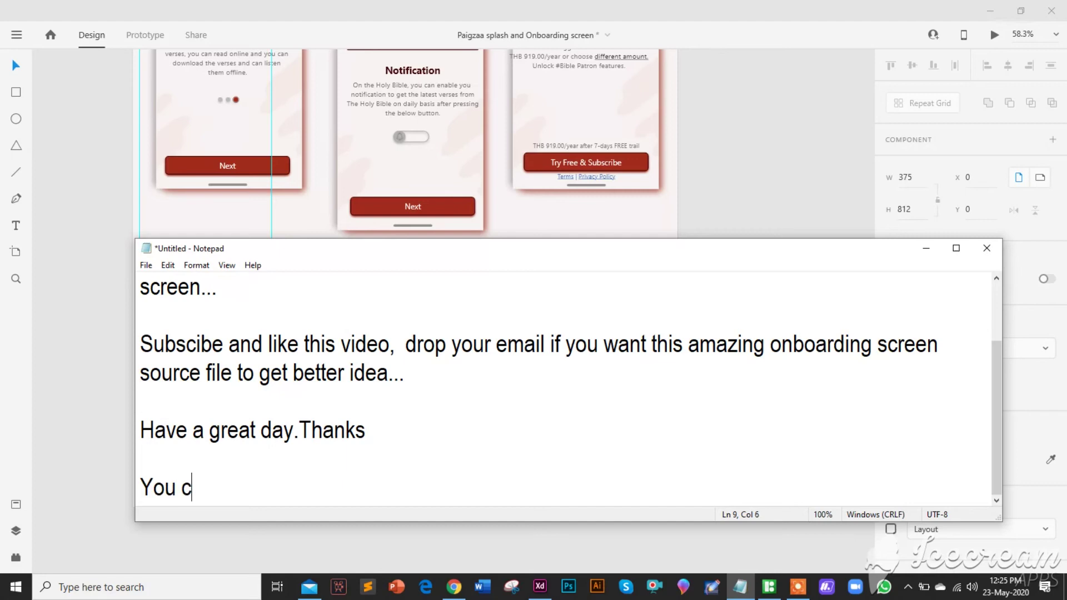
{"action": "type", "text": "an"}
{"action": "key", "text": "BackSpace"}
{"action": "key", "text": "BackSpace"}
{"action": "key", "text": "BackSpace"}
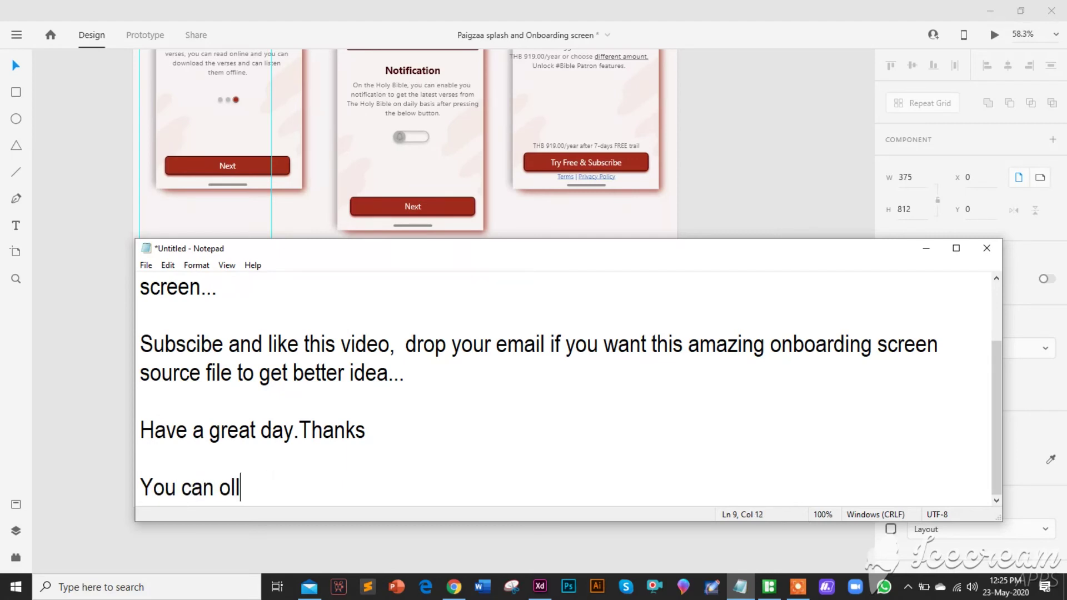
{"action": "key", "text": "BackSpace"}
{"action": "key", "text": "BackSpace"}
{"action": "type", "text": "ow "}
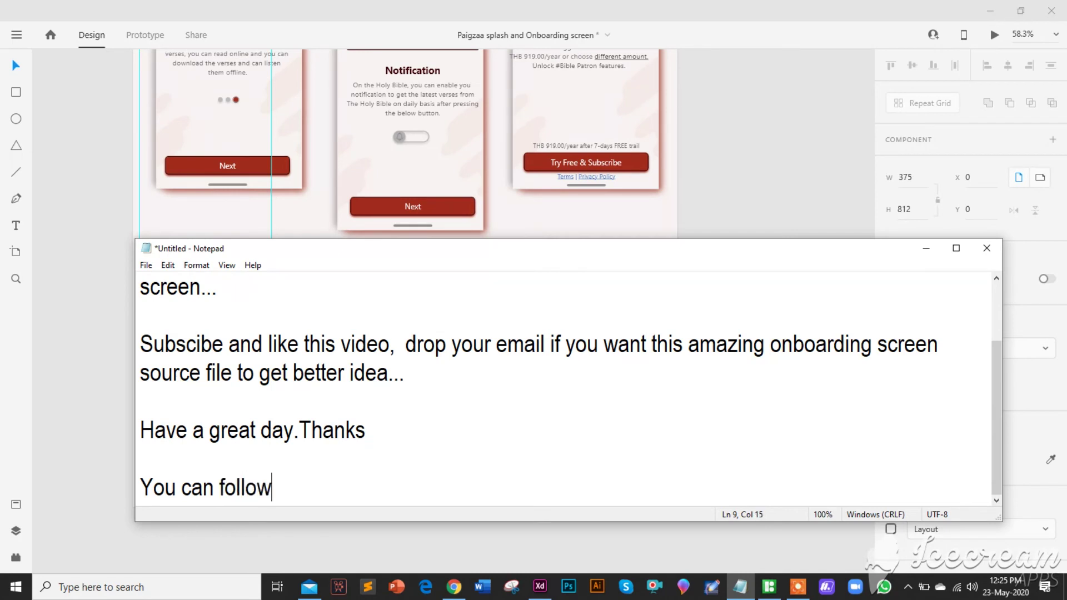
{"action": "type", "text": "me on "}
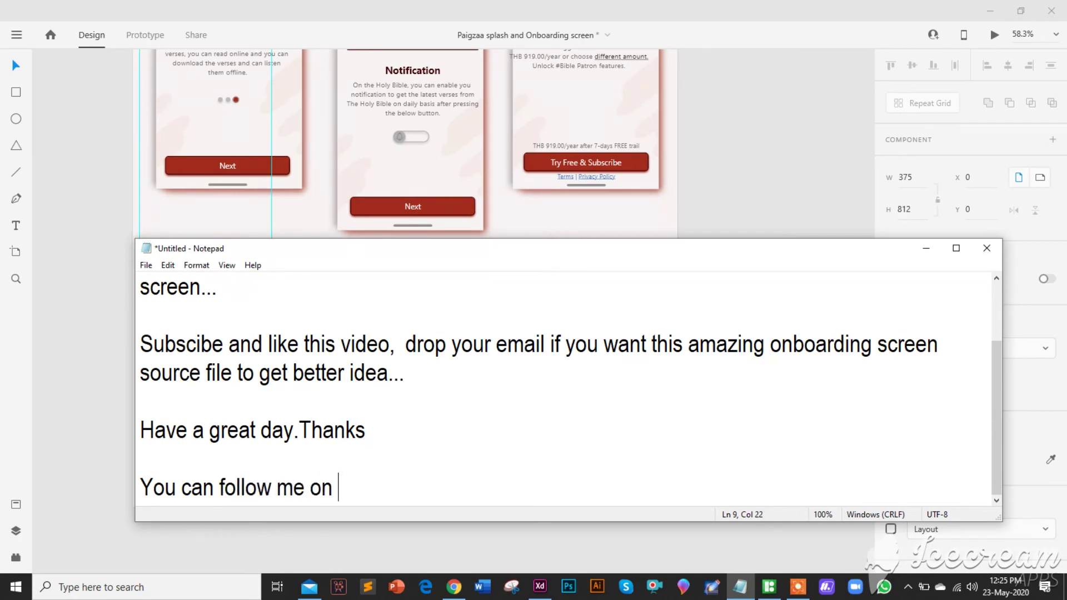
{"action": "type", "text": "behance, I'll up"}
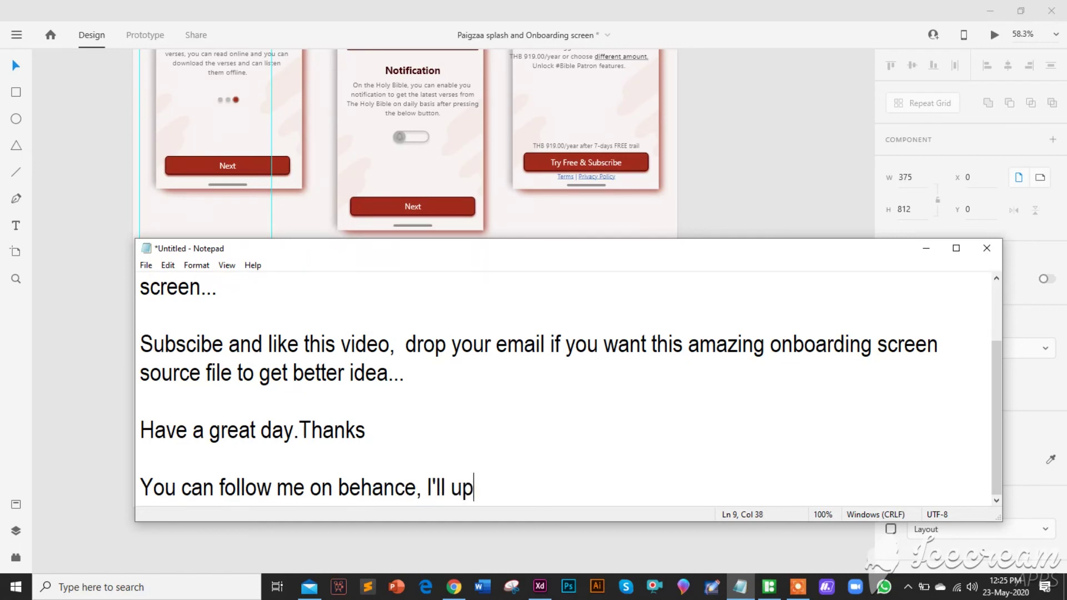
{"action": "type", "text": "load this"}
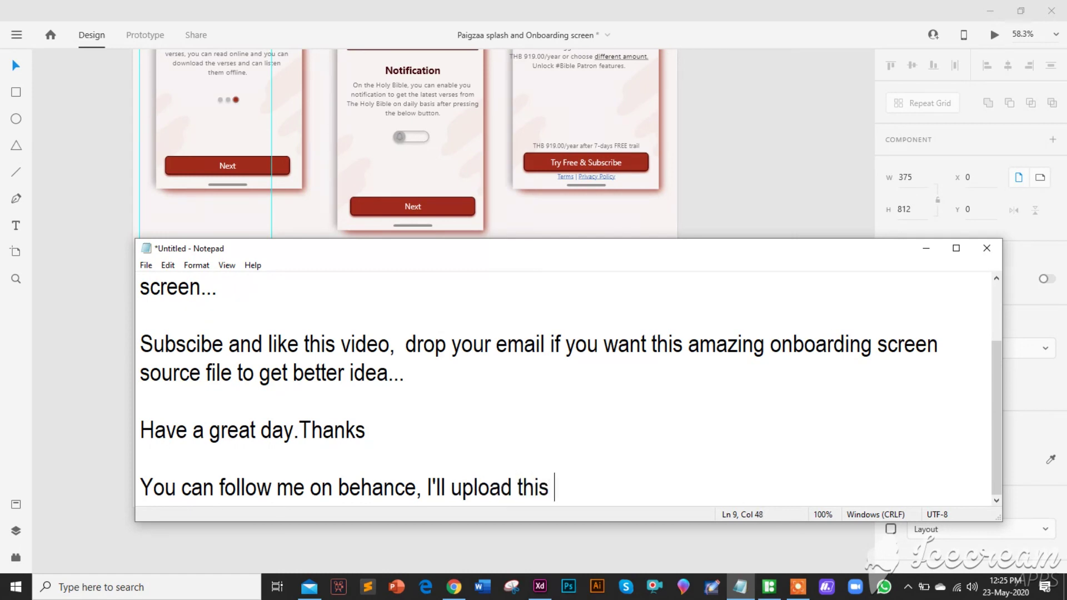
{"action": "type", "text": "jec"}
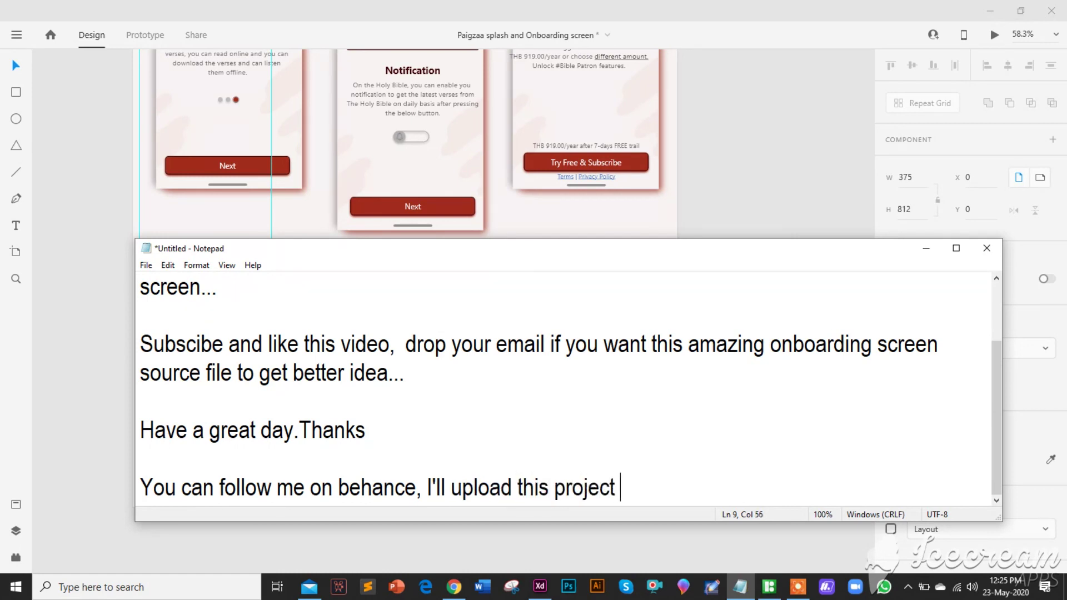
{"action": "type", "text": "there"}
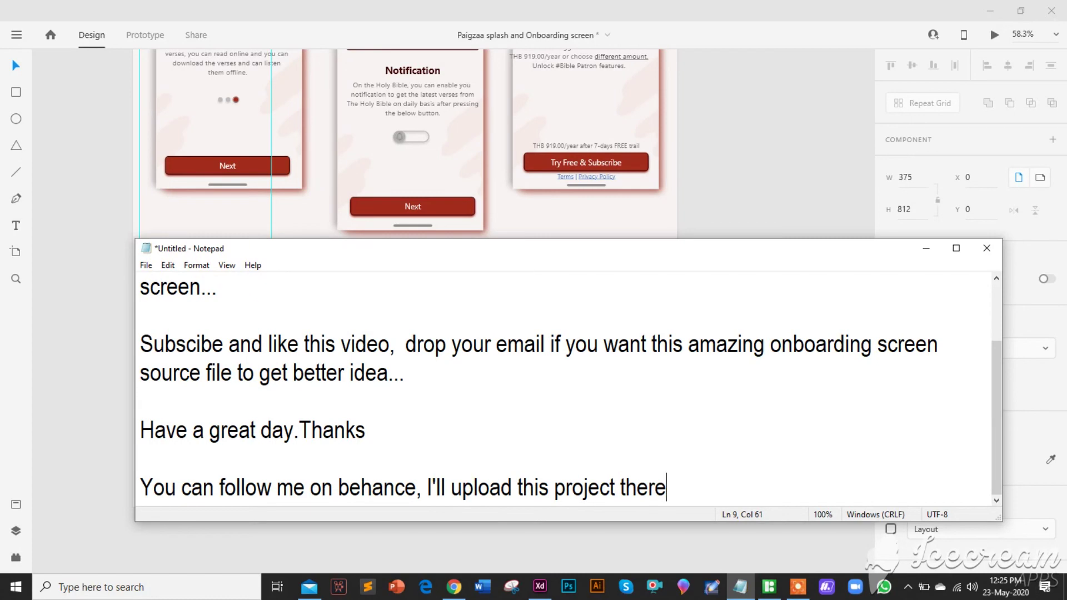
{"action": "type", "text": ". Than"}
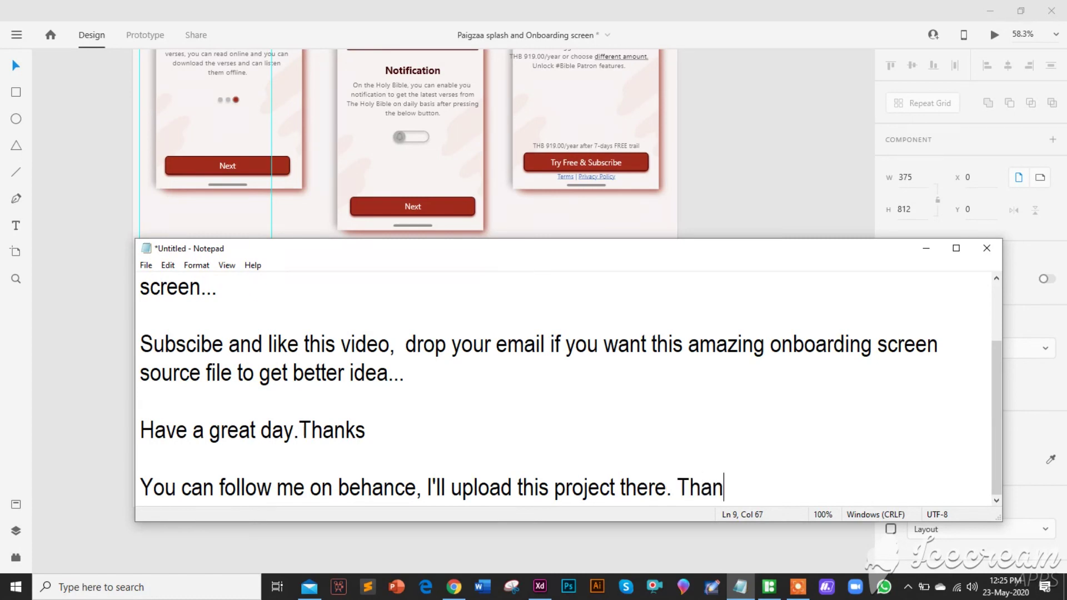